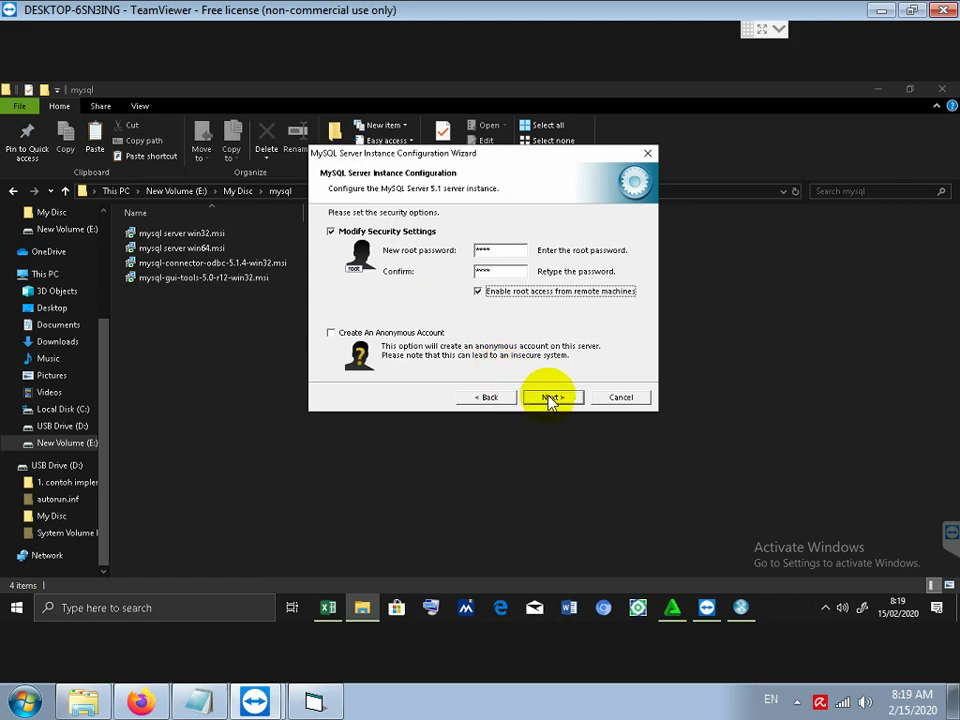
Step: Accept the security options, execute the MySQL Server instance configuration and finish the wizard
click(552, 397)
click(550, 398)
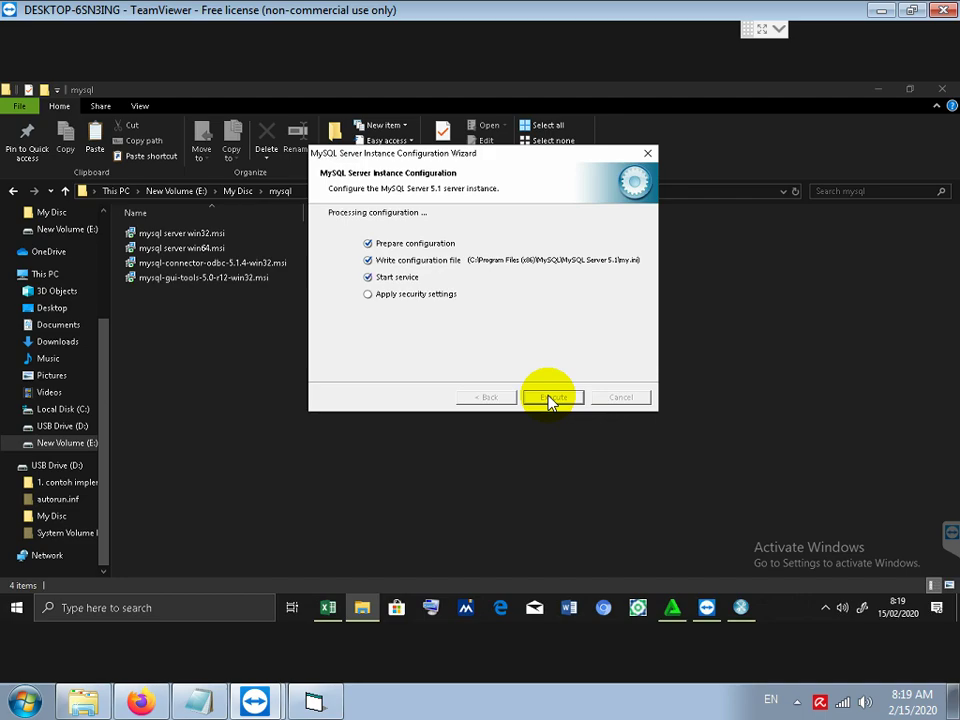
click(552, 397)
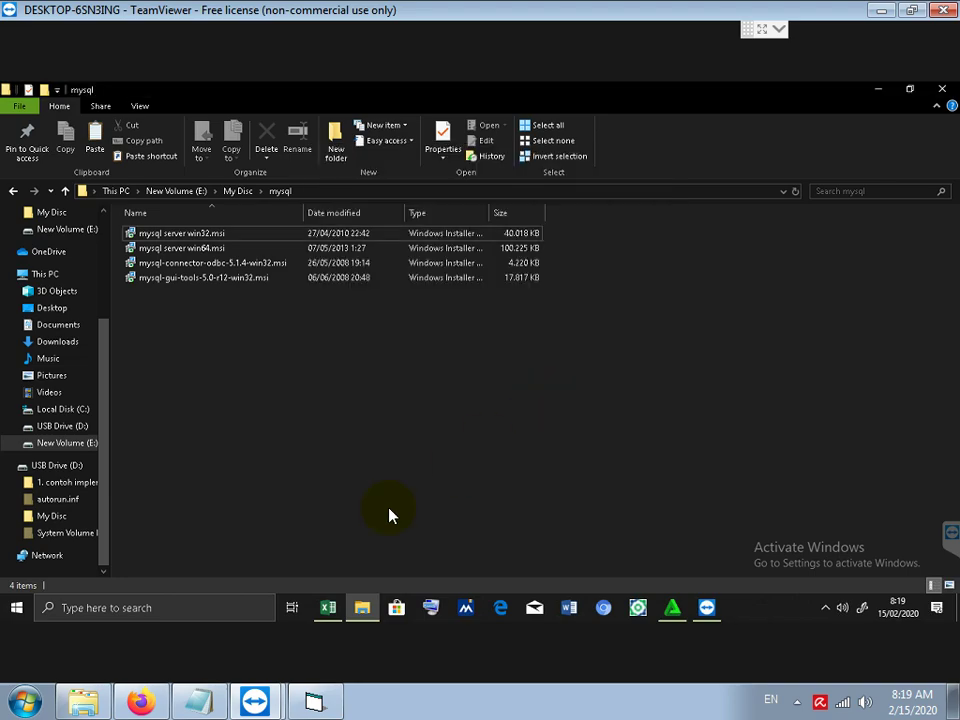
Step: Add the line "SELANJUTNYA INSTALL MYSQL CONNECTOR ODBC, HANYA ADA 1 PILIHAN YAITU YG 32BIT SAJA" to the on-screen note
click(330, 708)
text(SEL)
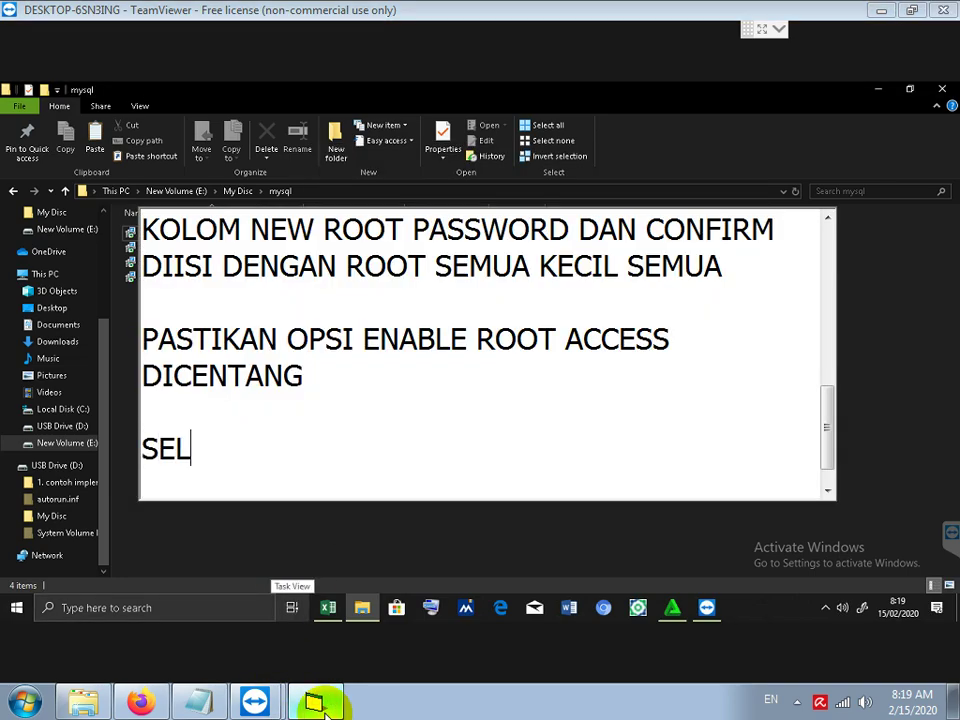
text(ANJUTNYA INSTA)
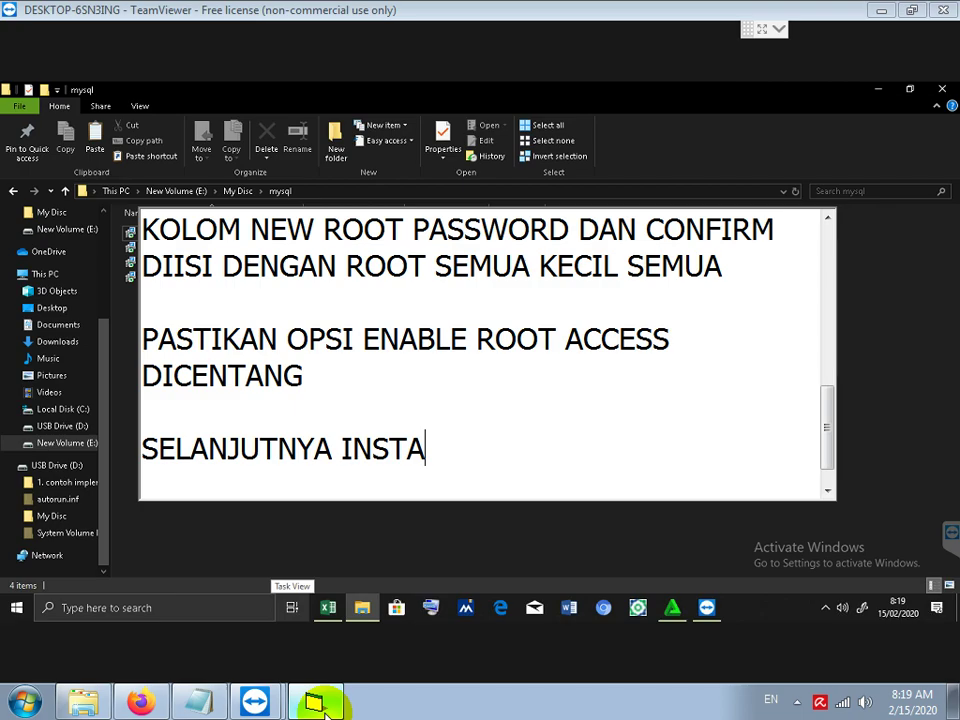
text(LL MYSQL CO)
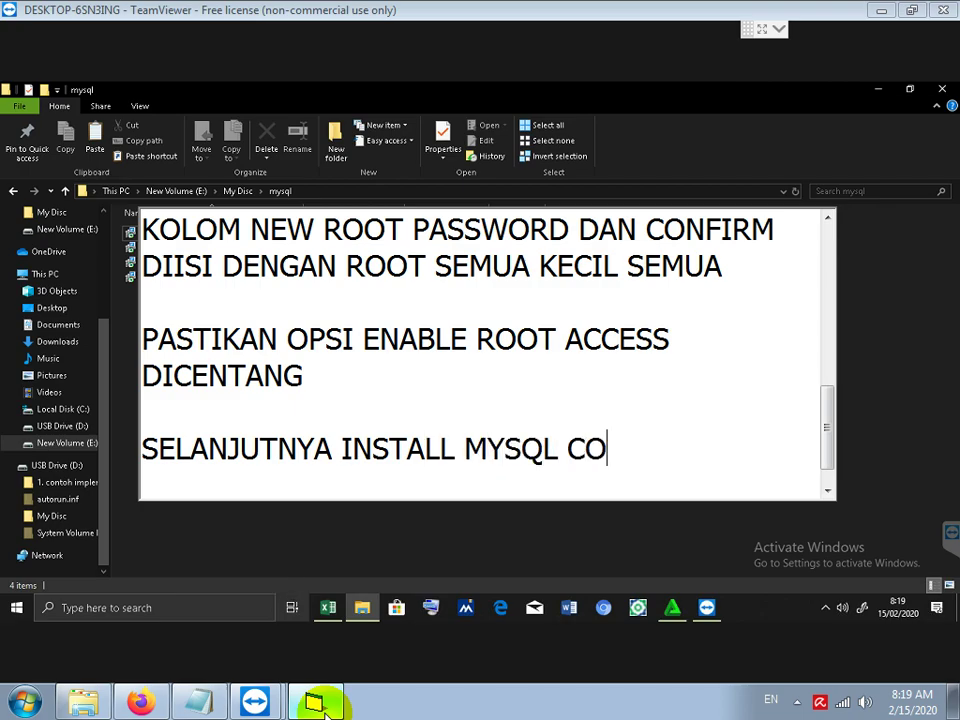
text(NNECTOR ODBC)
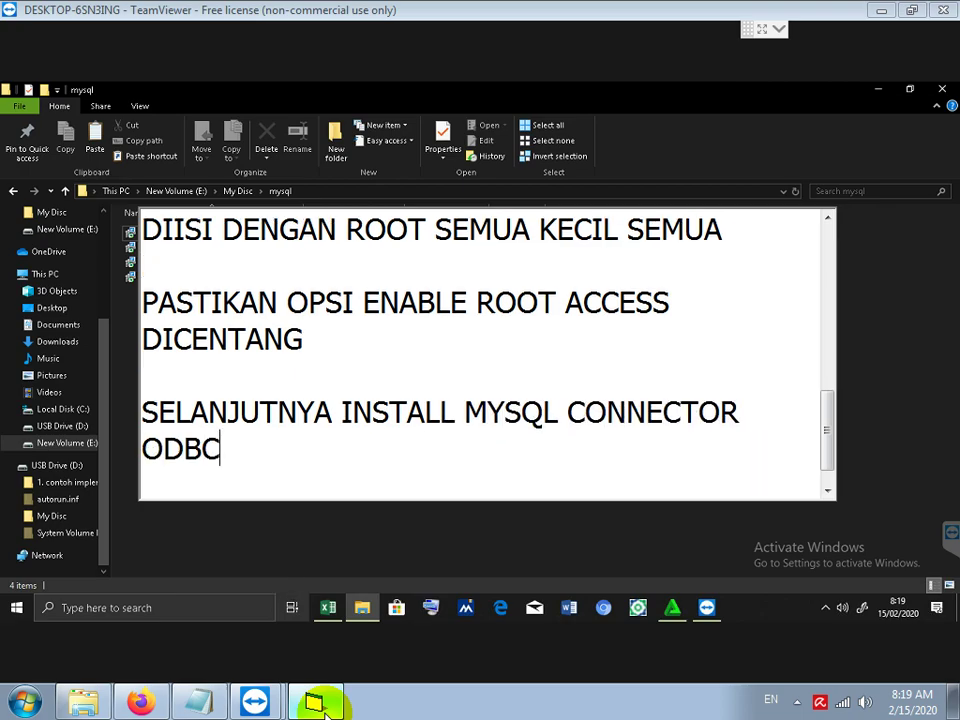
text(, HANYA ADA 1)
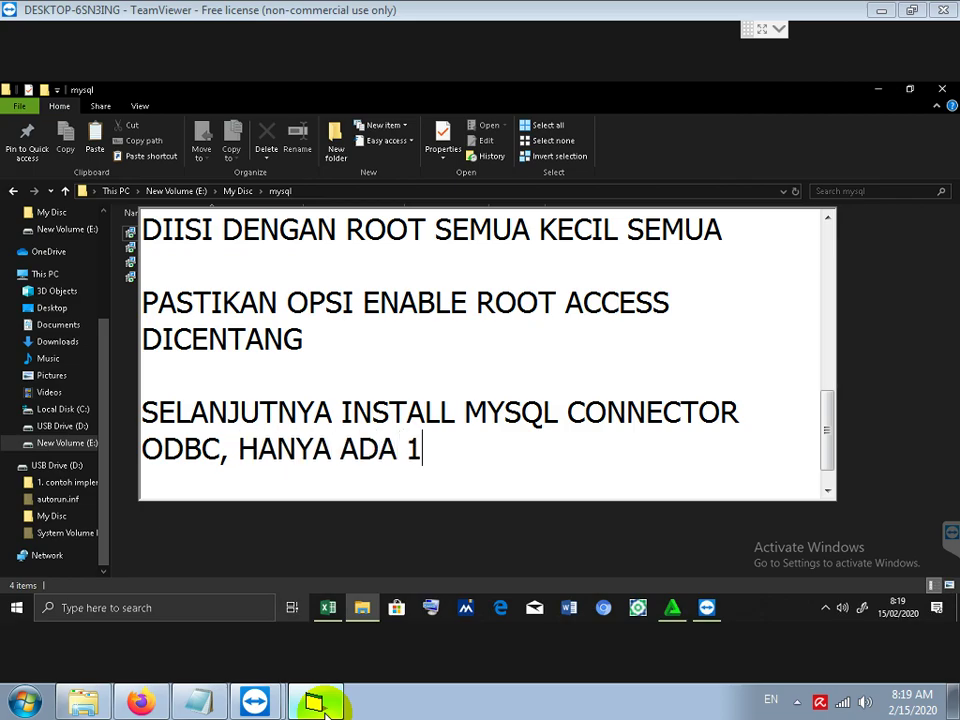
text( PILIHAN YAIT)
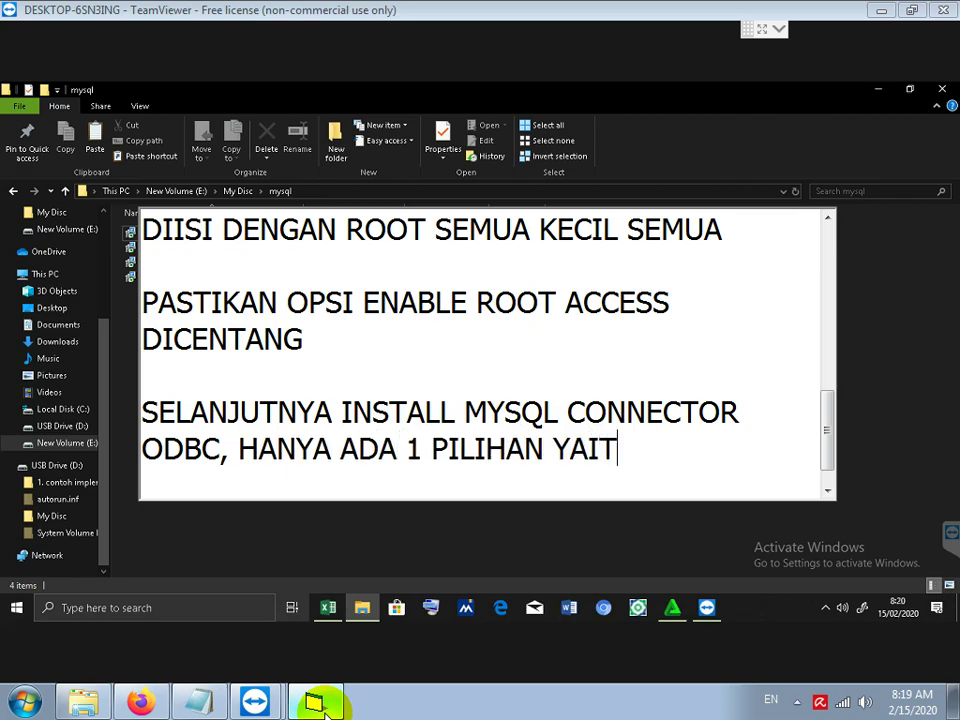
text(U YG 32BIT SAJA)
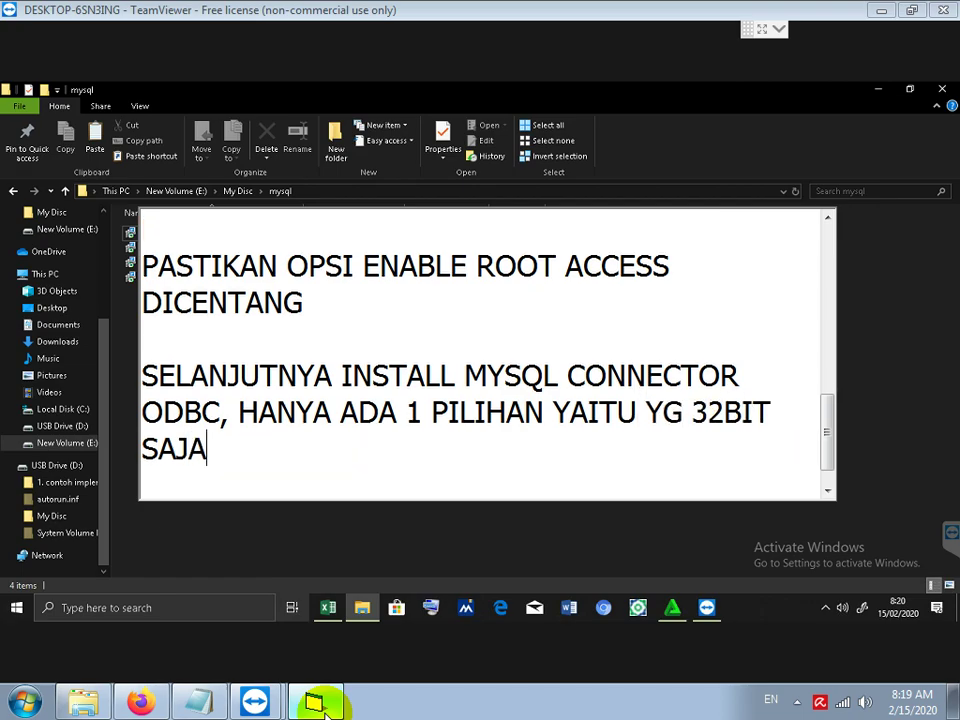
Step: Add a new note line reading "JADI WALAU WINDOWS NYA 64BIT TETAP INSTALL YG 32BIT" and return to the mysql folder
key(Return)
text(JADI )
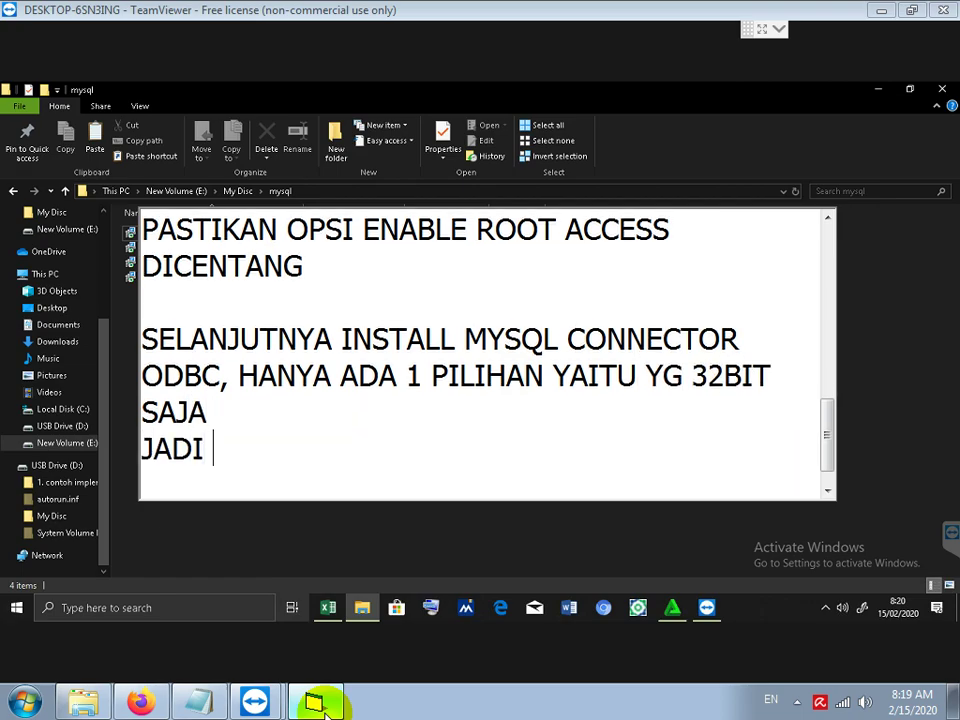
text(WALO WINDOWS )
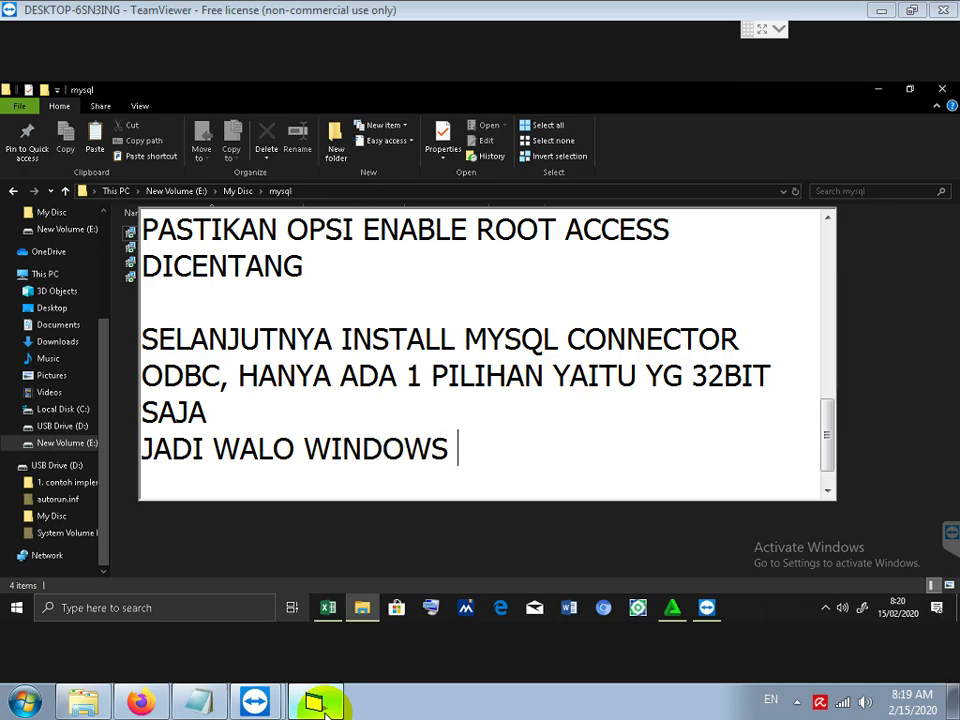
text(NYA)
key(Left)
key(BackSpace)
text(AU)
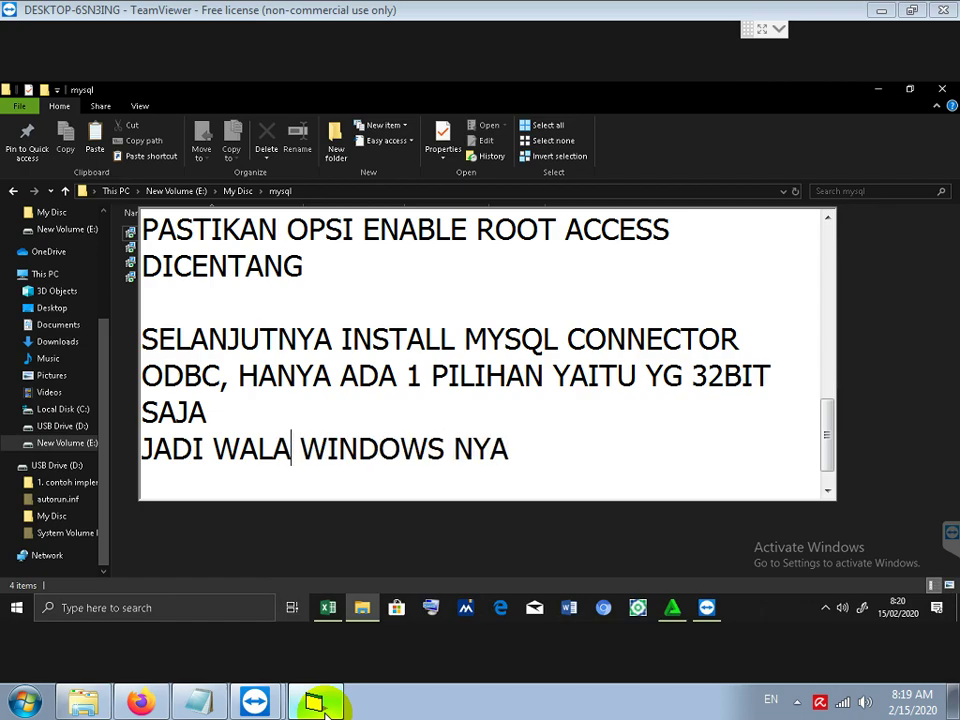
key(End)
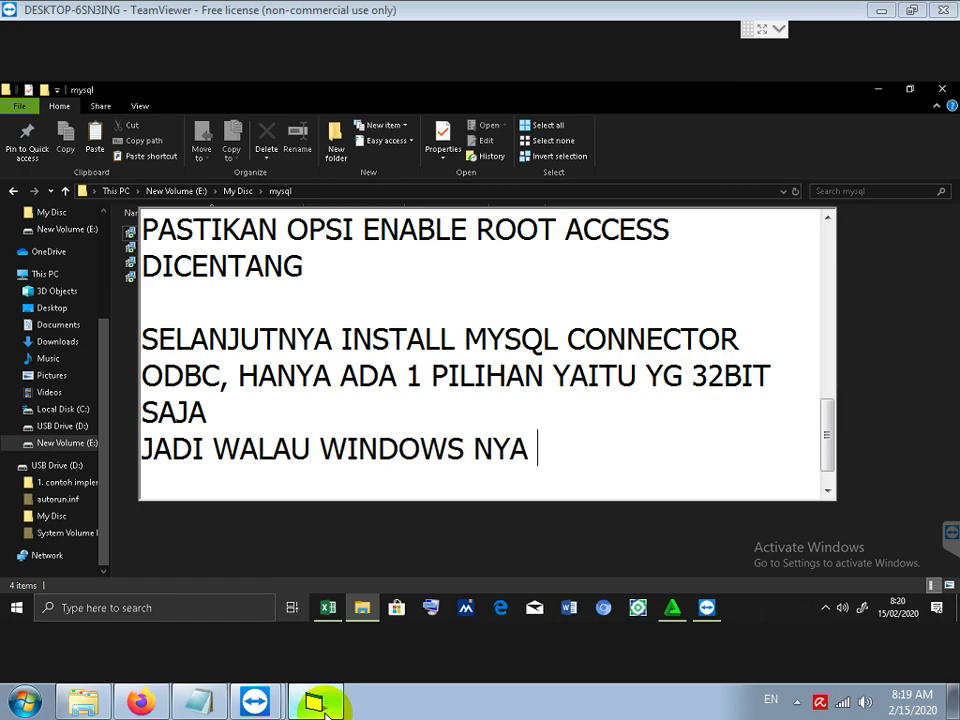
text(64BIT TETE)
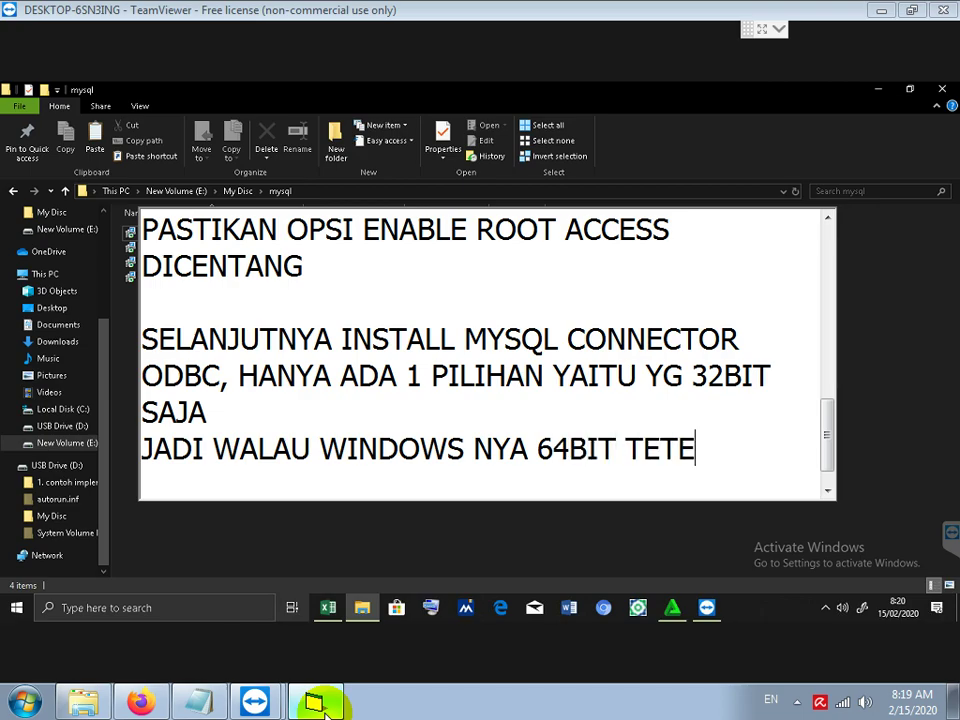
text(A)
key(BackSpace)
key(BackSpace)
text(AP INSTA)
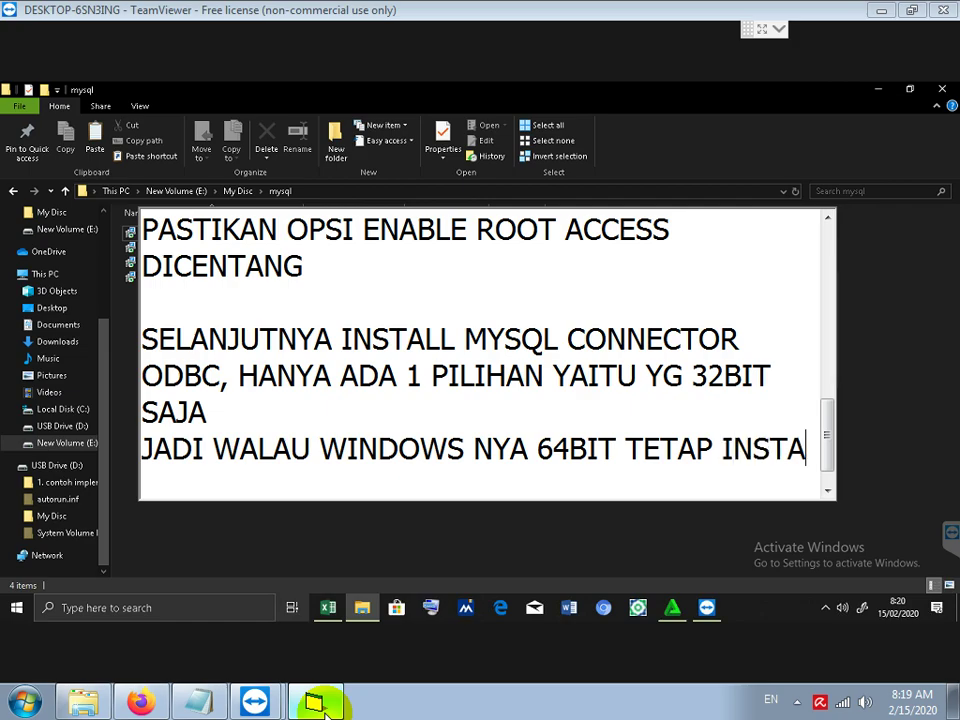
text(LL YG 32BIT)
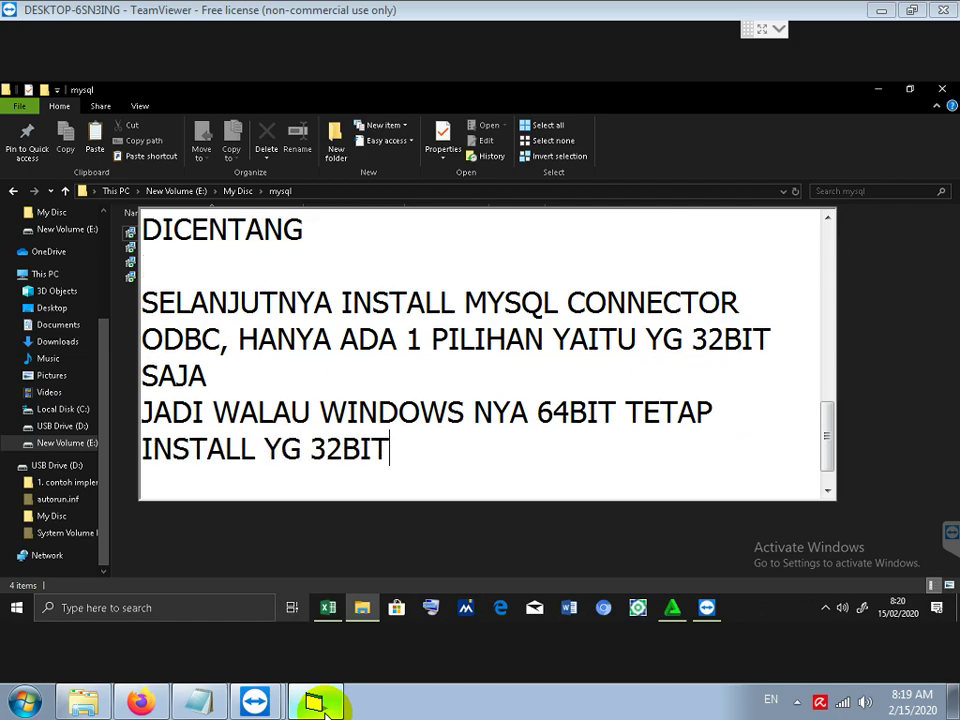
key(Return)
click(316, 555)
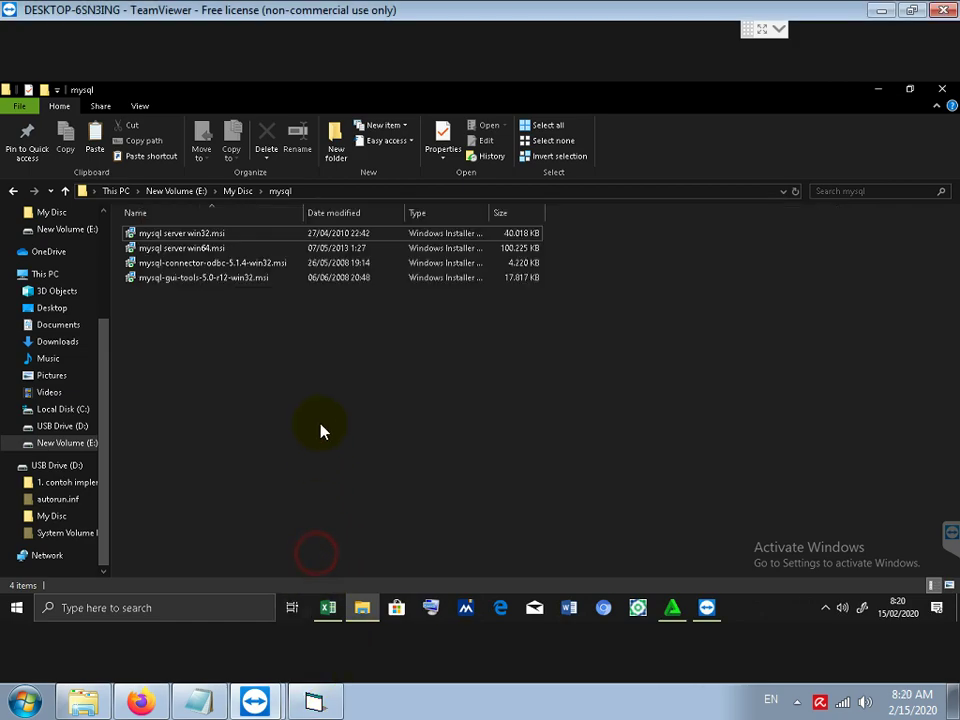
Step: Try to run the mysql-connector-odbc-5.1.4-win32.msi installer from the mysql folder, dismissing the error dialogs
double_click(204, 264)
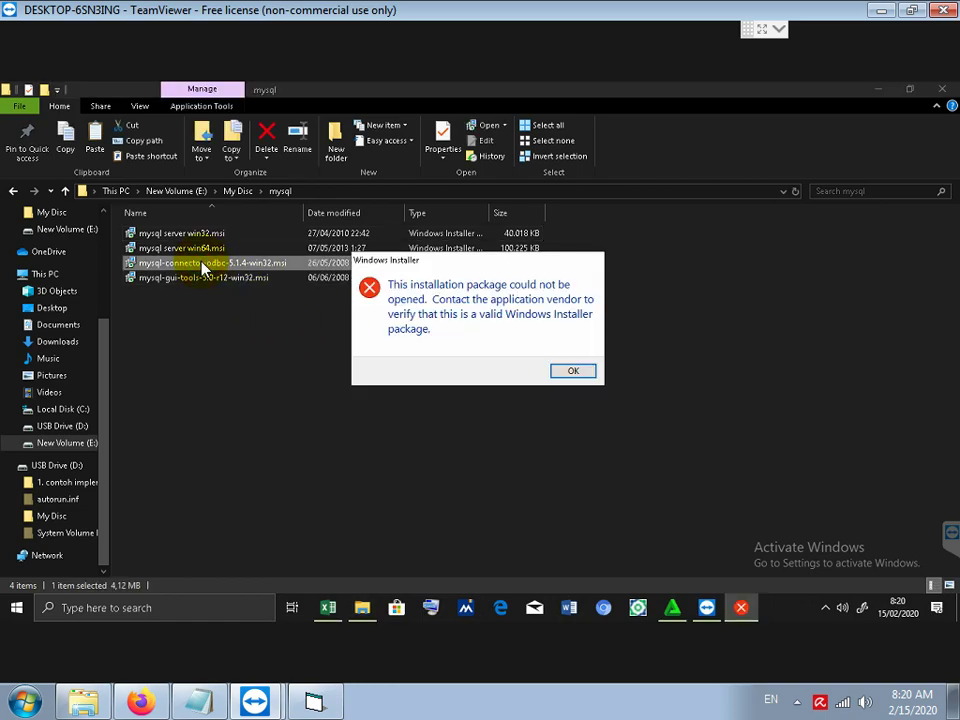
click(574, 371)
double_click(188, 266)
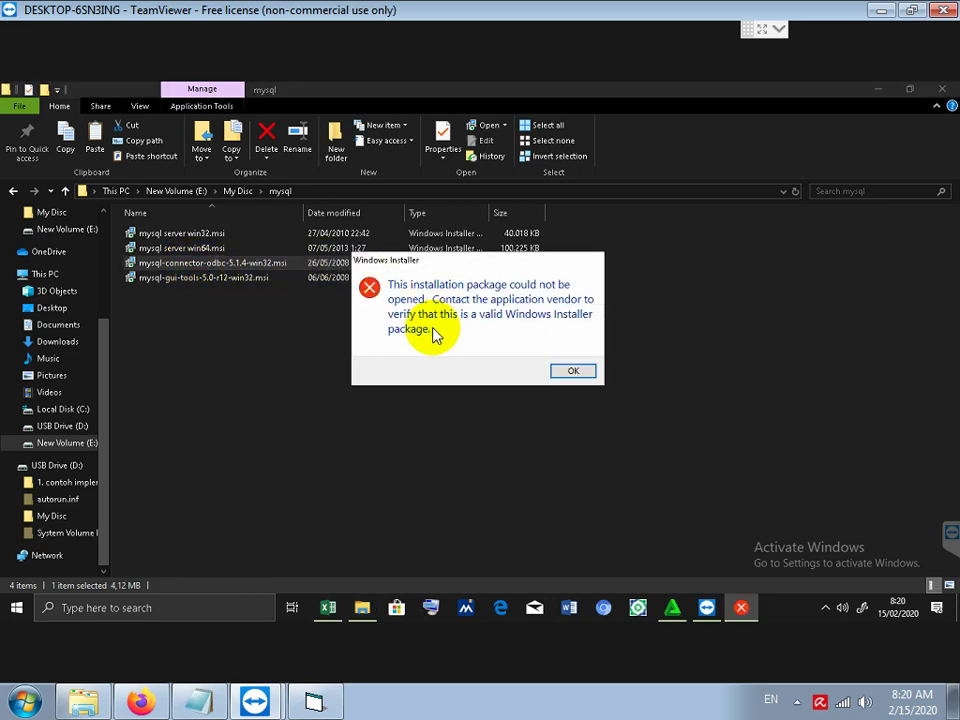
click(571, 371)
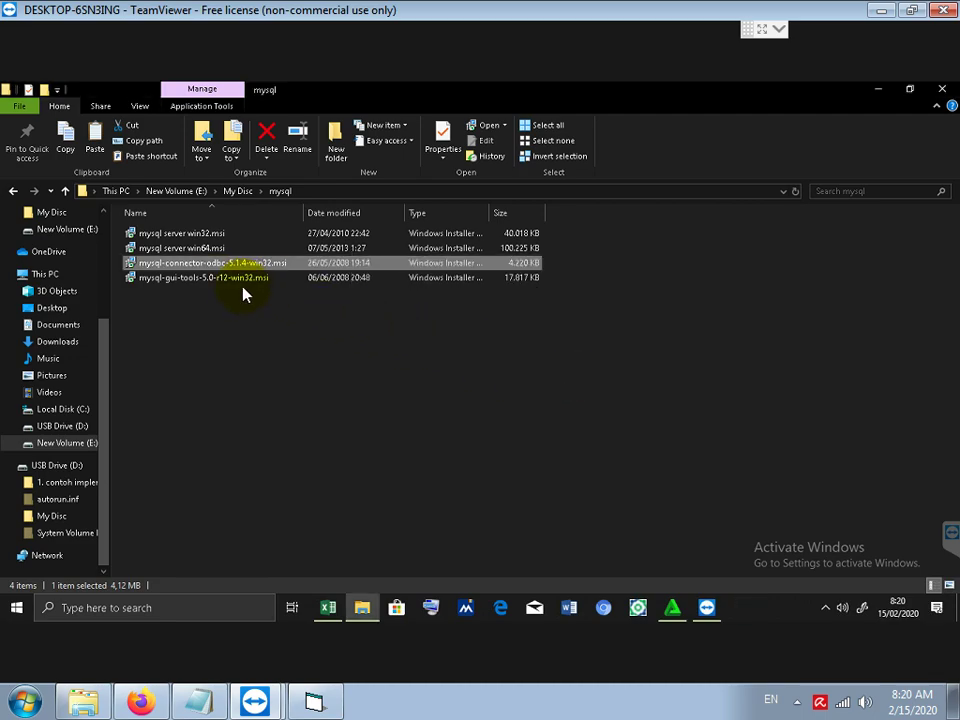
right_click(185, 263)
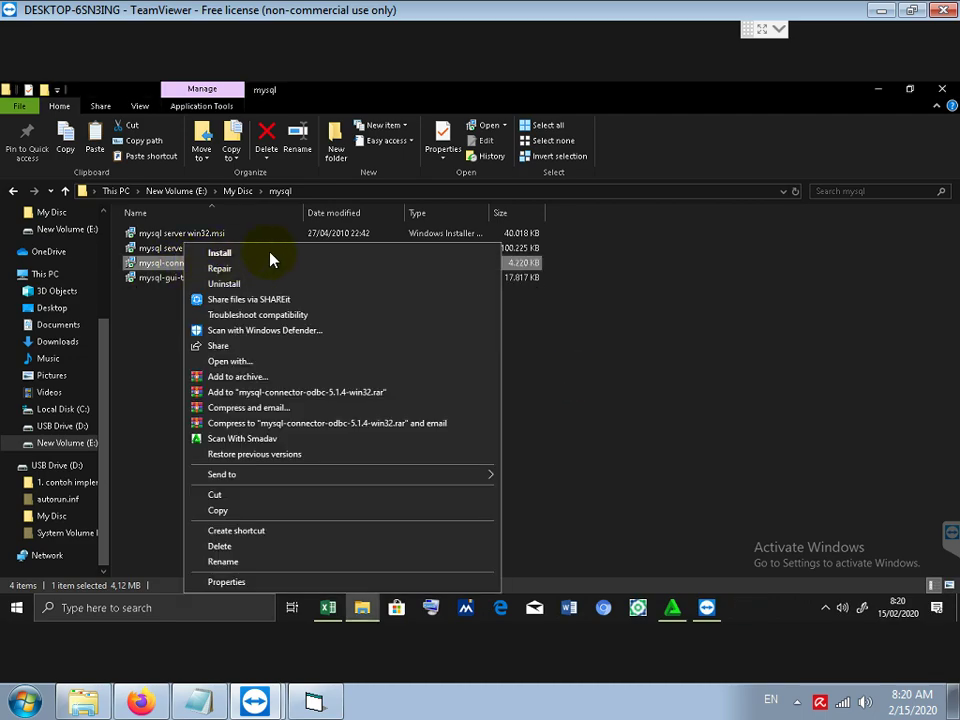
click(139, 391)
click(200, 268)
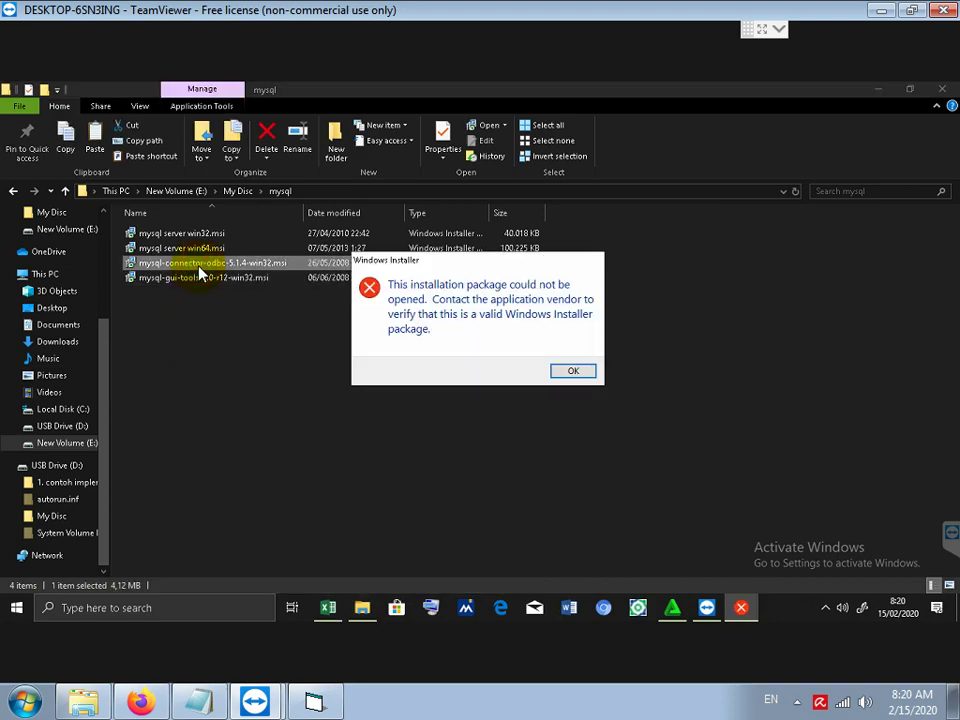
click(573, 371)
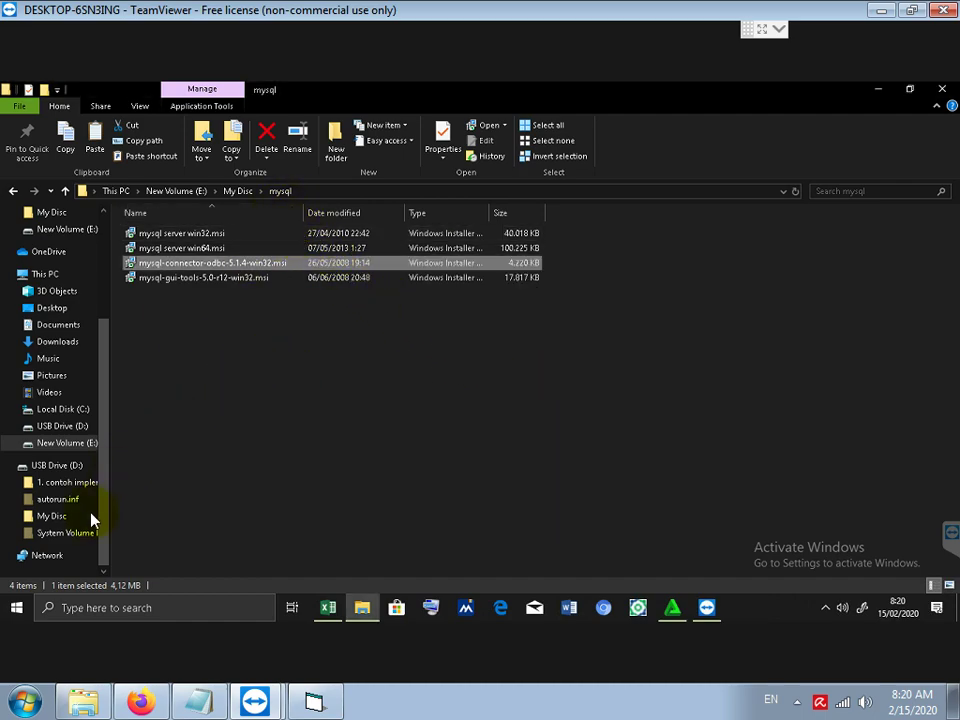
Step: Check the hidden-file and file-extension settings in the advanced Folder Options, leaving without saving
click(142, 107)
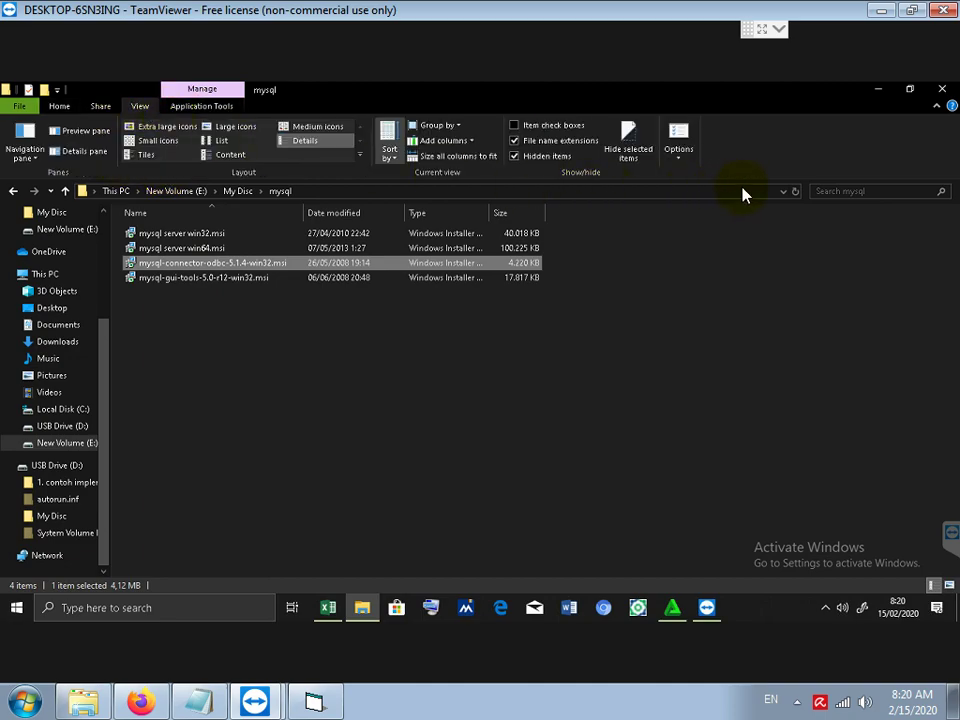
click(679, 163)
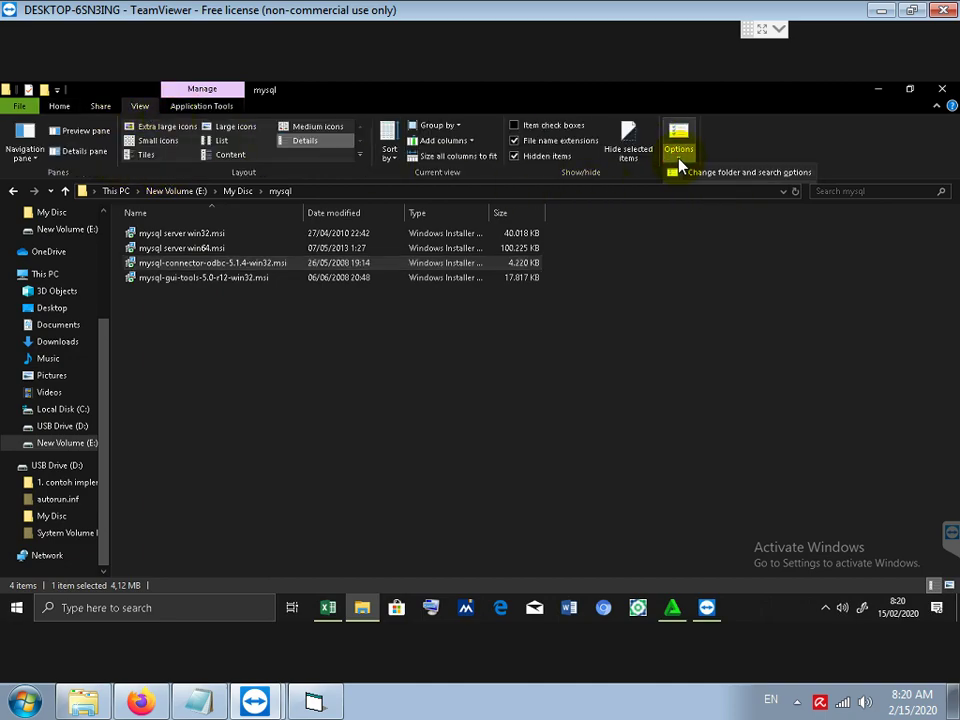
click(700, 173)
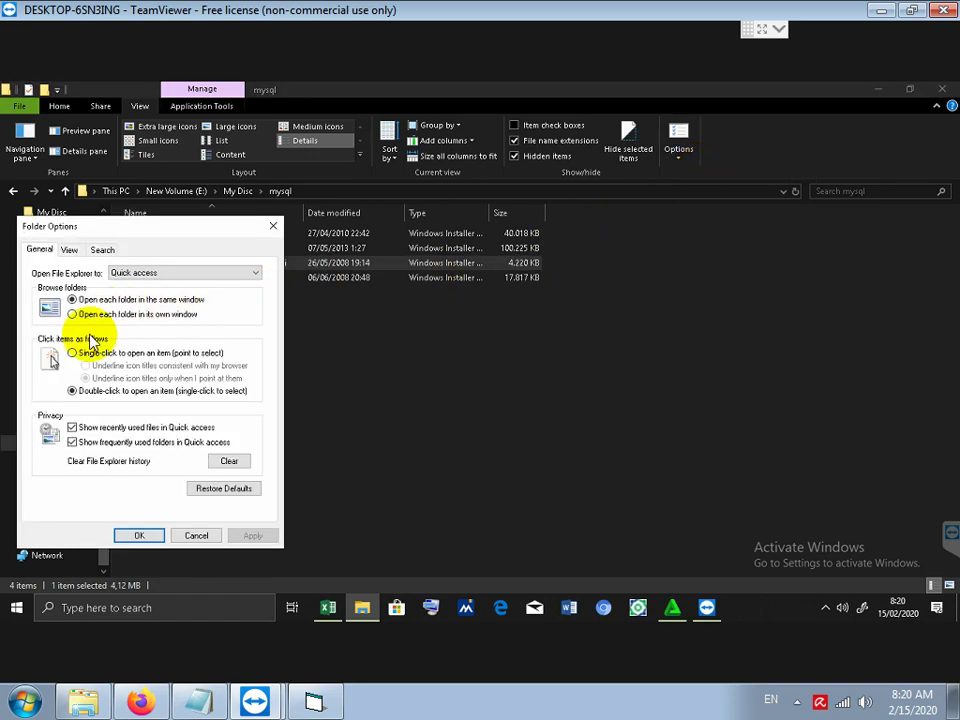
click(69, 250)
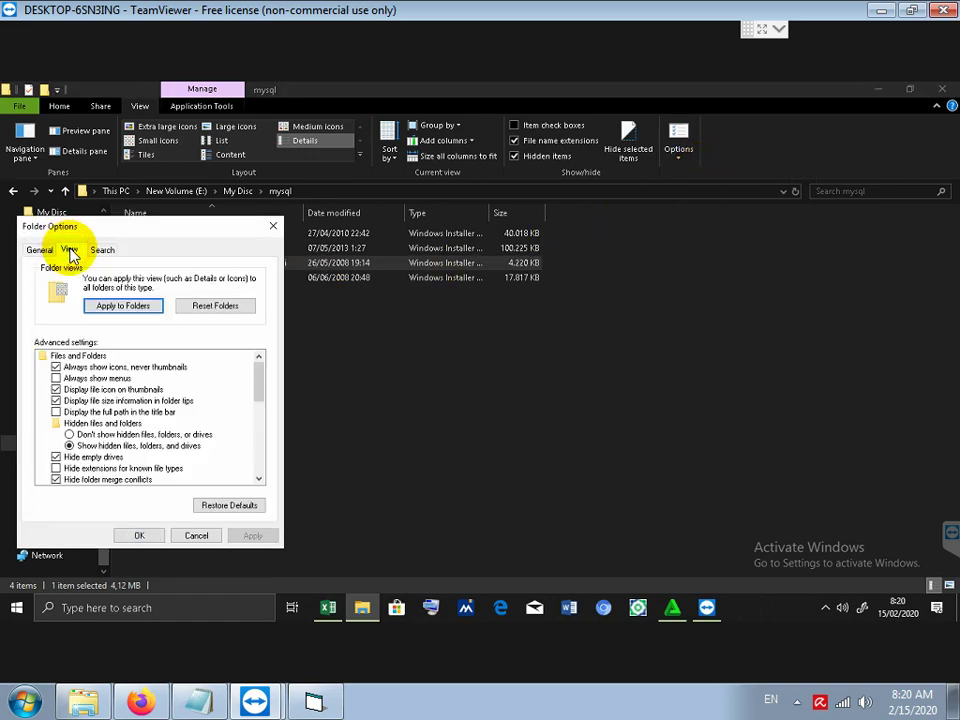
click(58, 468)
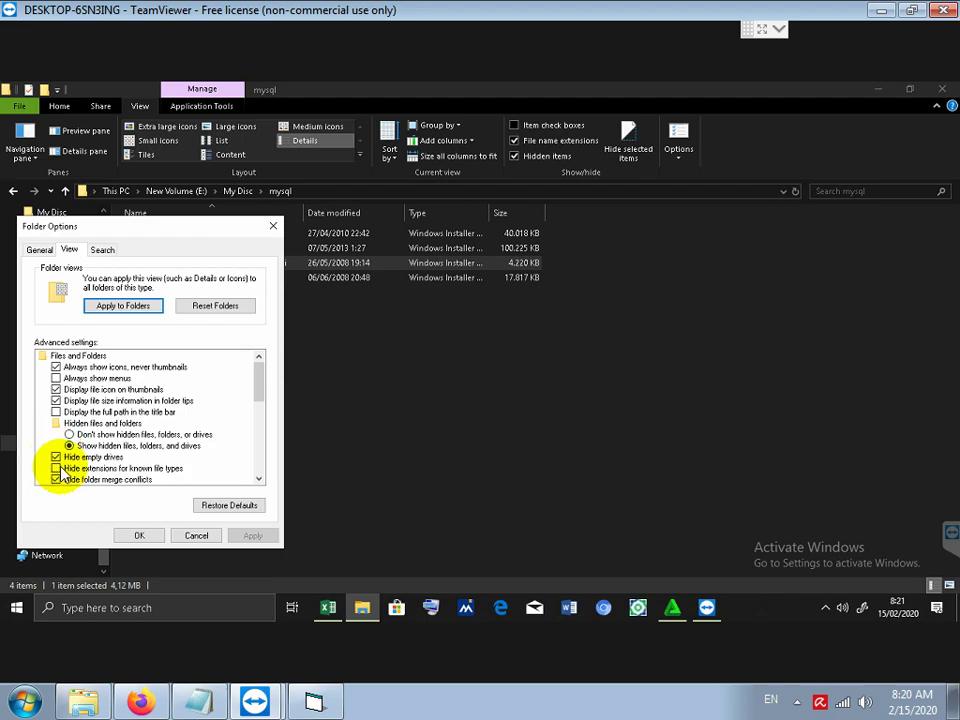
click(194, 534)
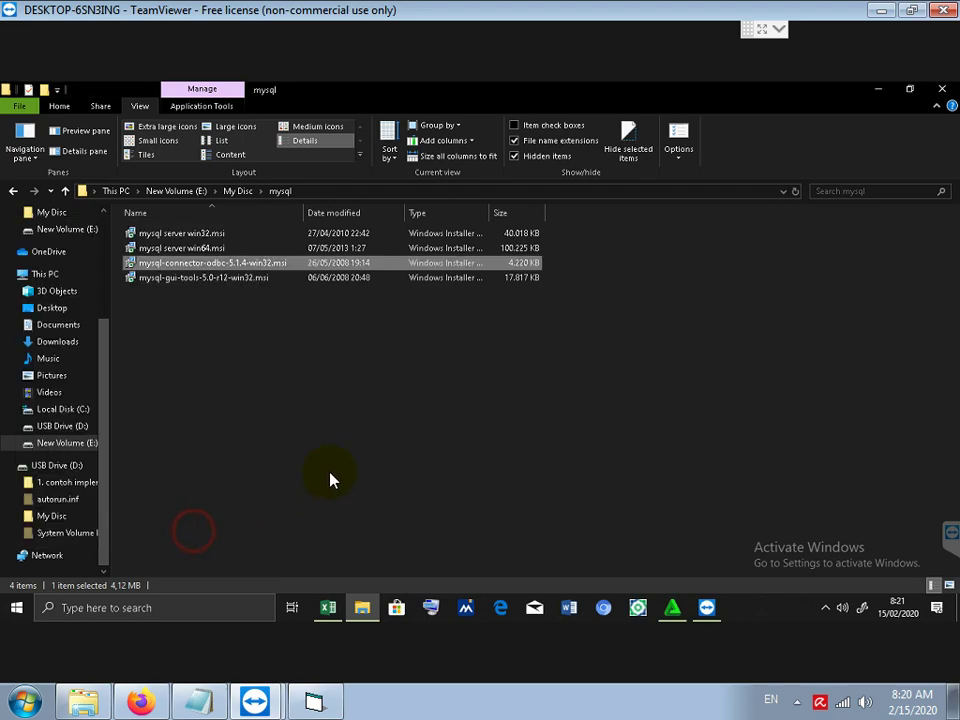
Step: Try to run the mysql-gui-tools-5.0-r12-win32.msi installer and dismiss its dialog
double_click(217, 282)
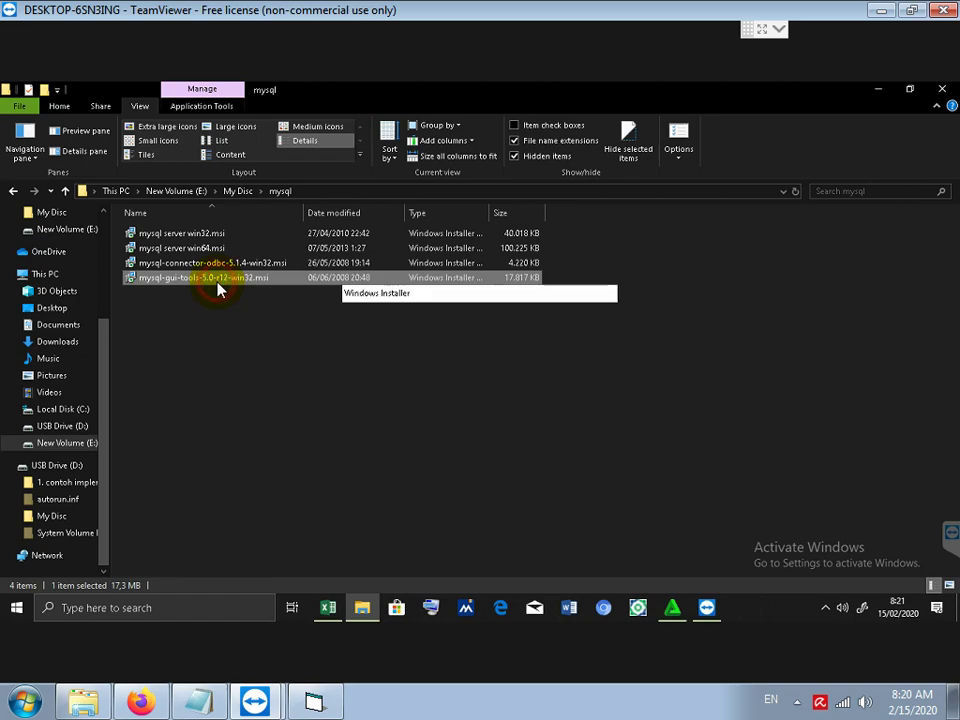
click(570, 372)
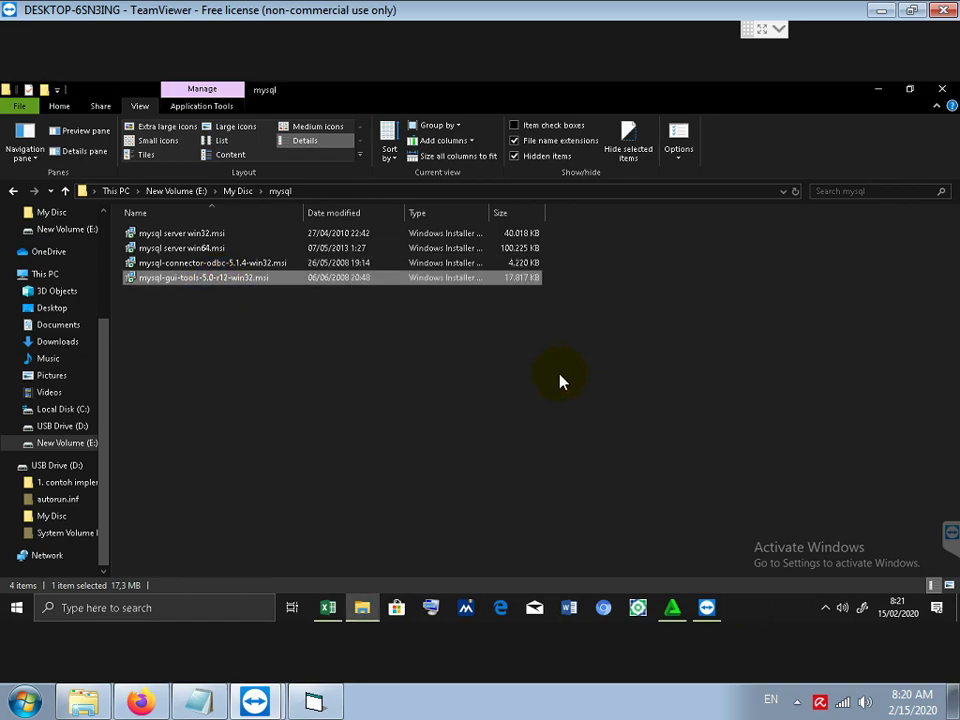
Step: Check the remote PC's device specifications and system type on the About page, then close Settings
right_click(22, 610)
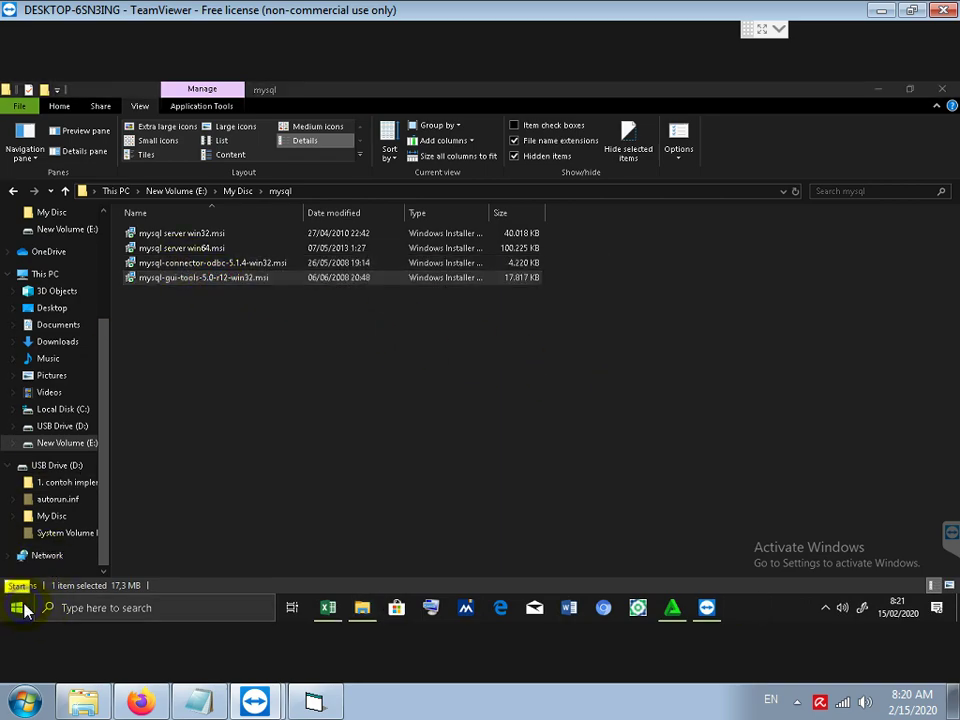
click(66, 284)
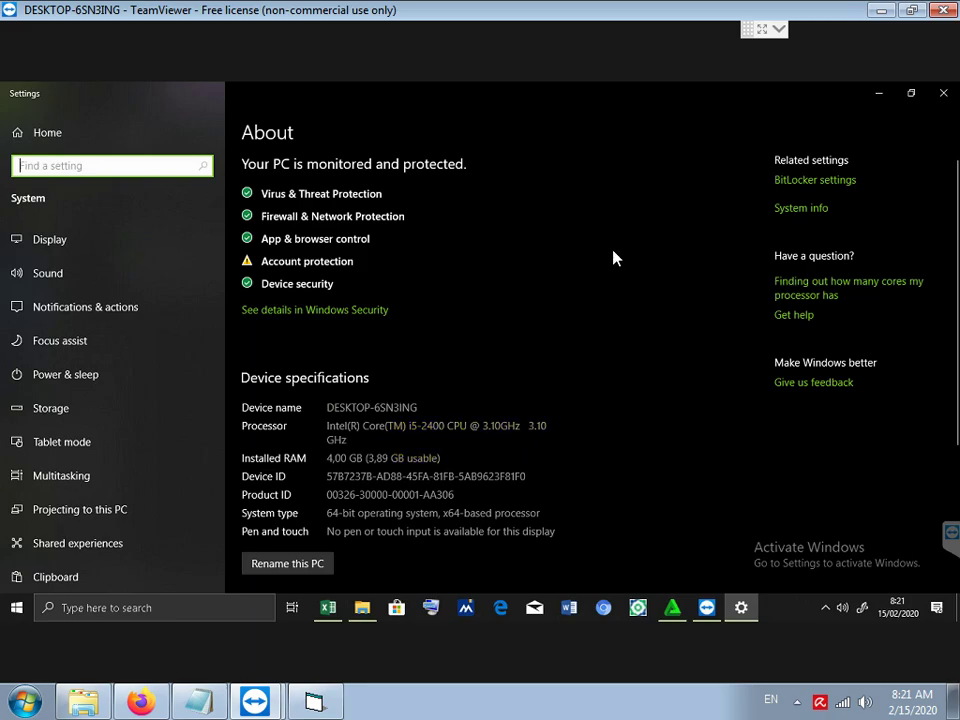
click(943, 94)
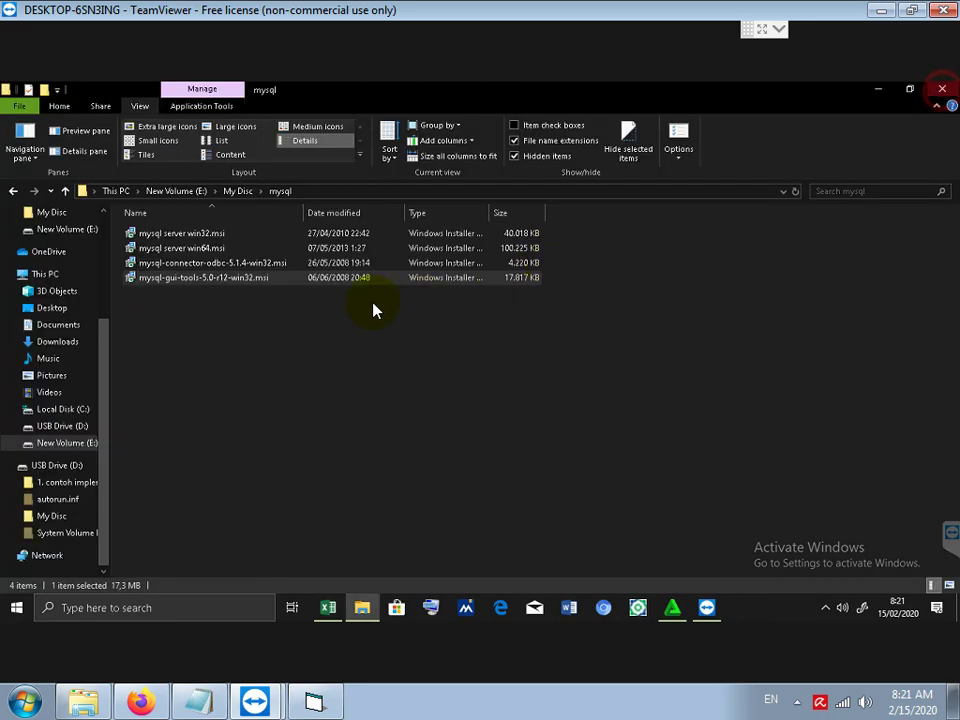
Step: Try to install mysql-connector-odbc-5.1.4-win32.msi and mysql-gui-tools-5.0-r12-win32.msi from the mysql folder on New Volume (E:), dismissing the dialogs
right_click(193, 264)
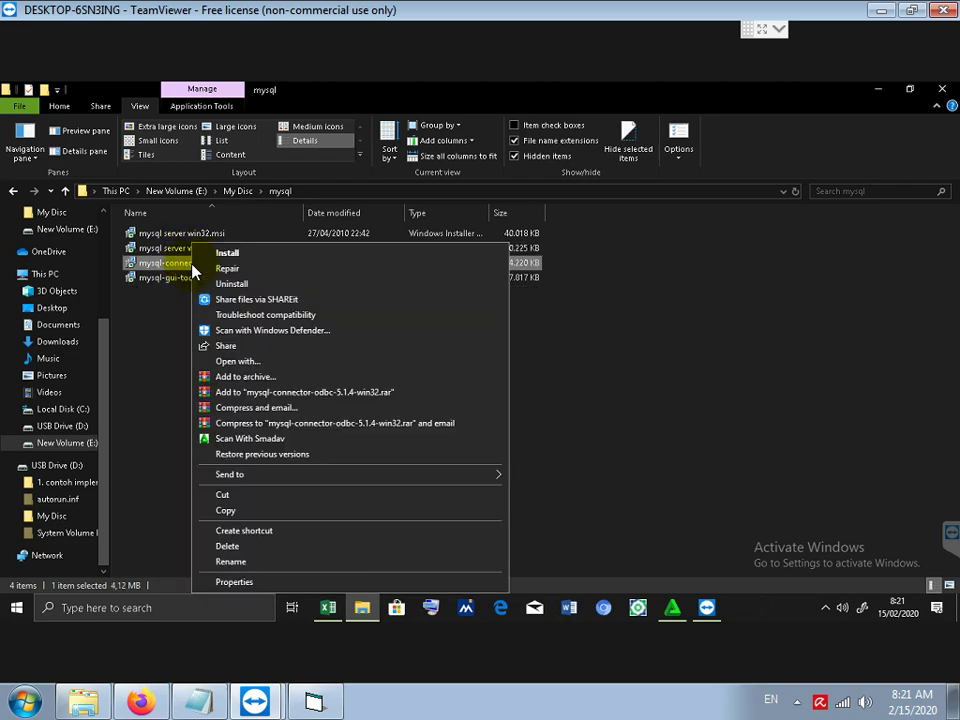
click(230, 253)
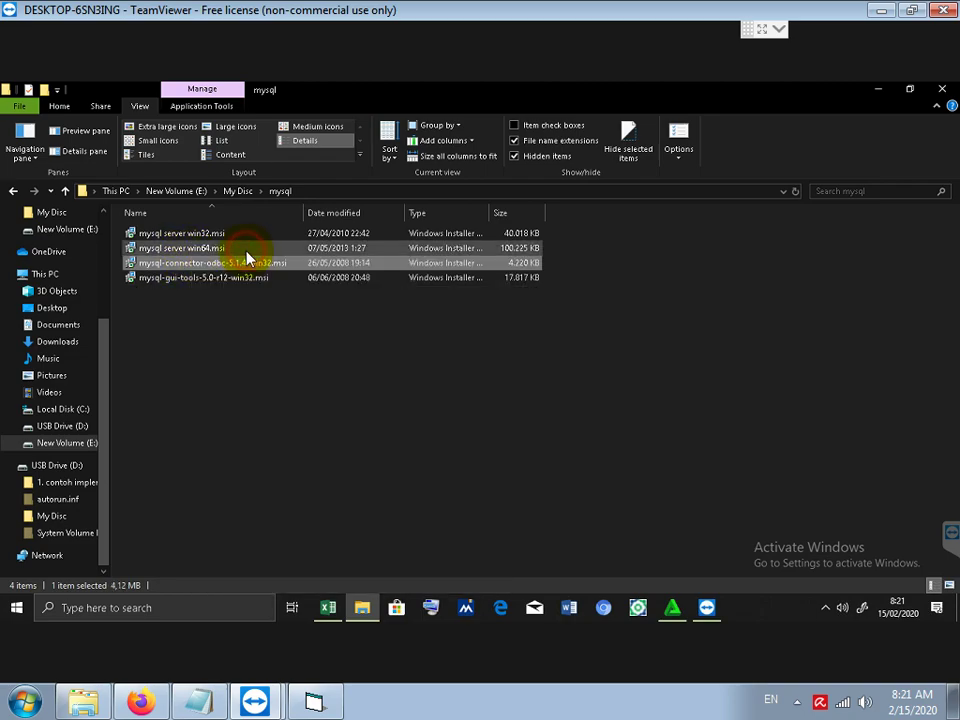
click(573, 371)
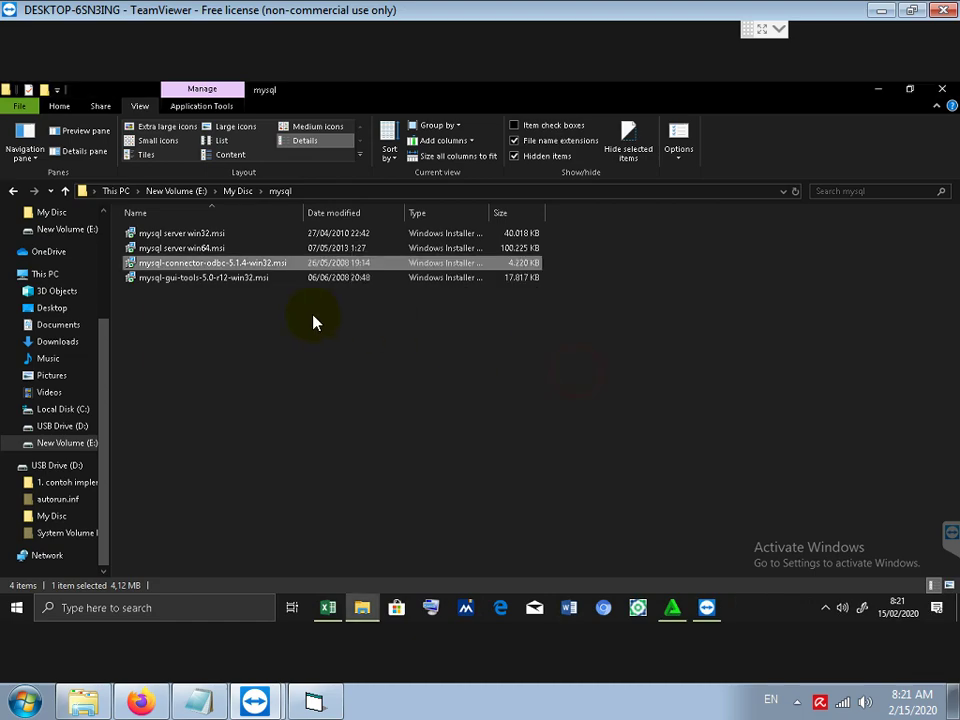
right_click(221, 278)
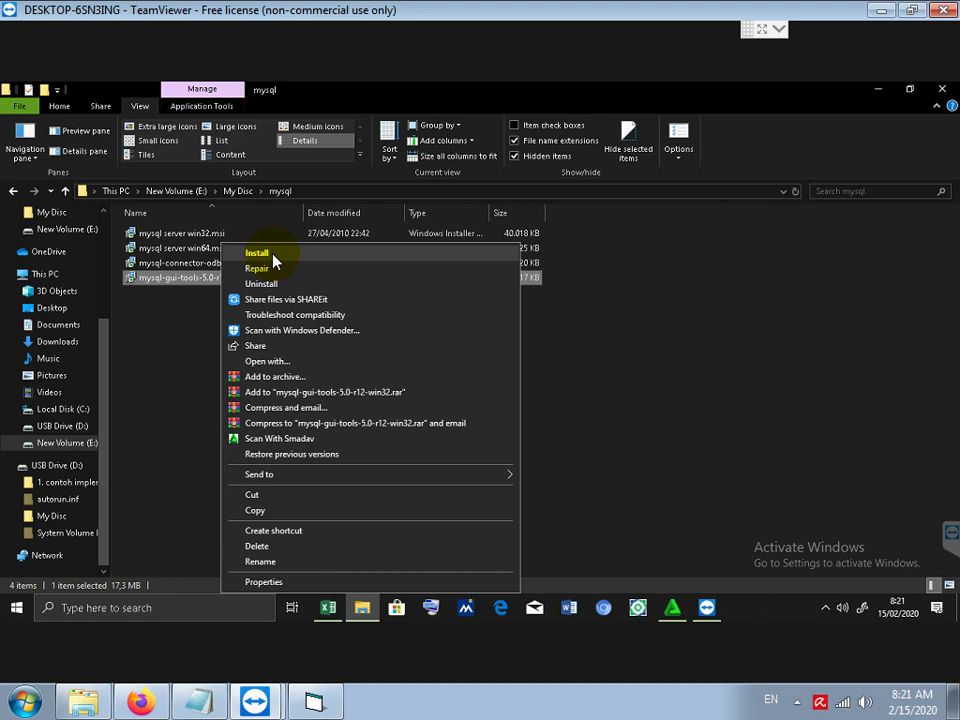
click(273, 258)
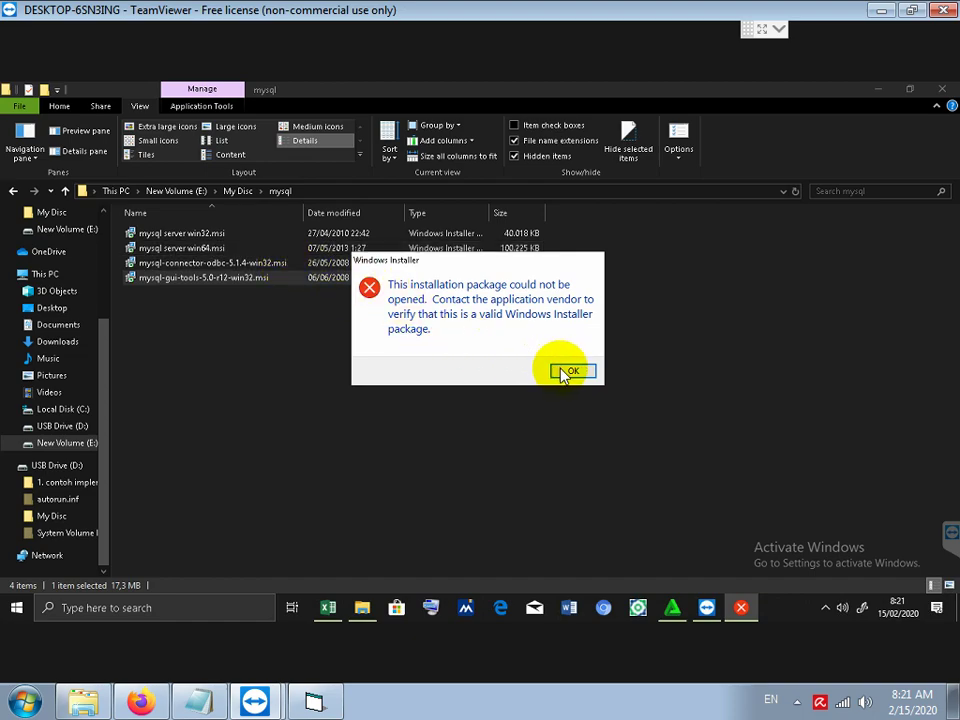
click(568, 371)
click(217, 265)
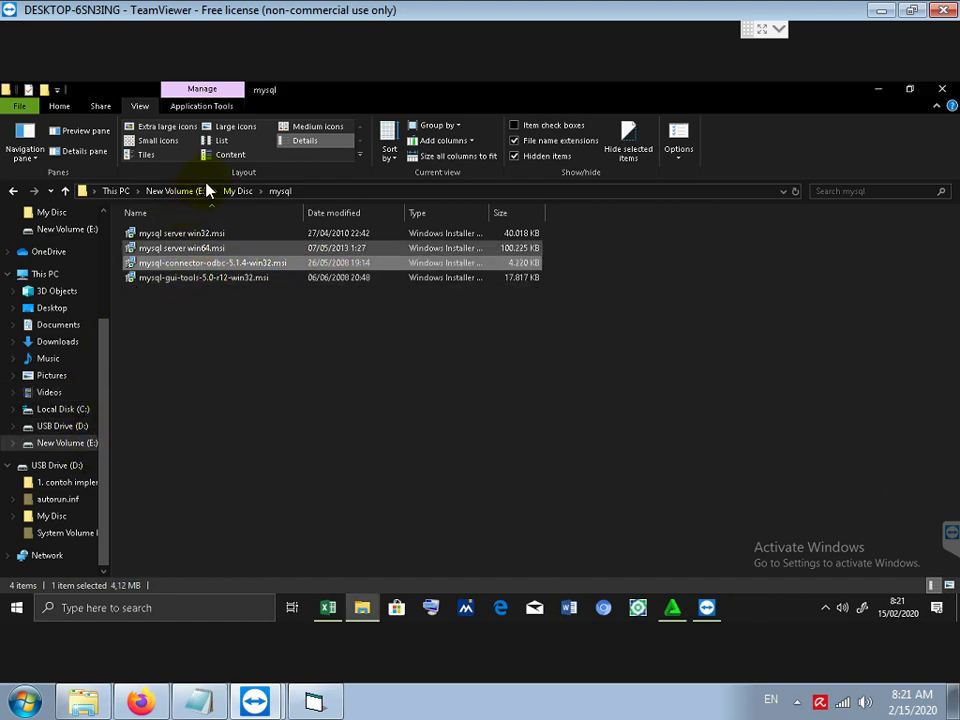
Step: Look inside the Setup Klinik folder in My Disc on New Volume (E:)
click(246, 192)
double_click(163, 247)
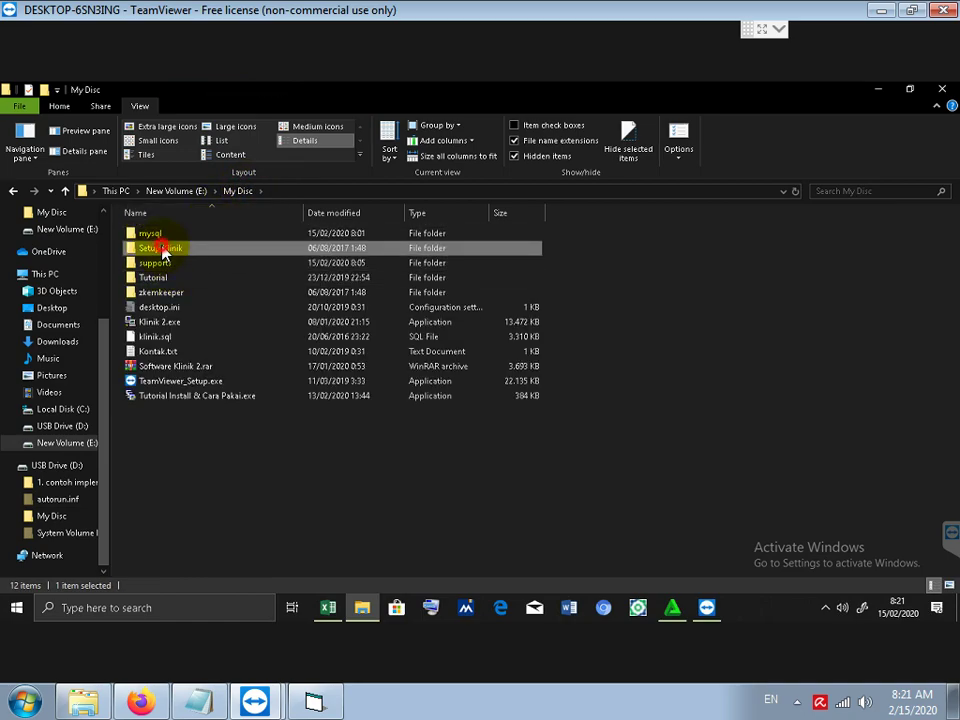
click(241, 191)
double_click(161, 251)
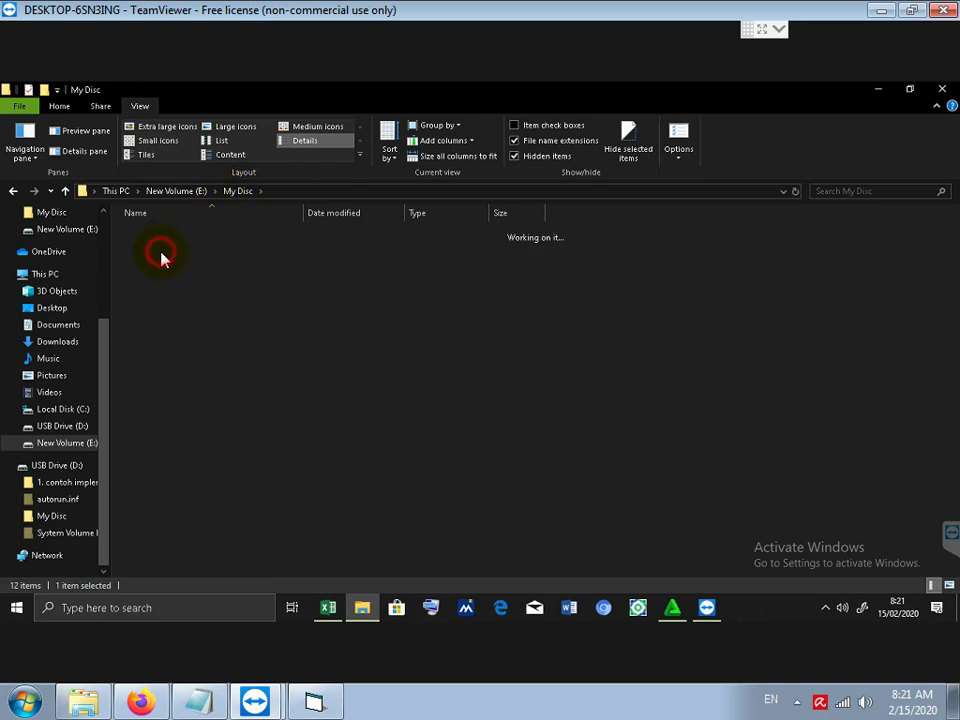
Step: Try to run mysql-connector-odbc-5.1.4-win32.msi from My Disc\mysql on USB Drive (D:) and dismiss the dialog
click(62, 426)
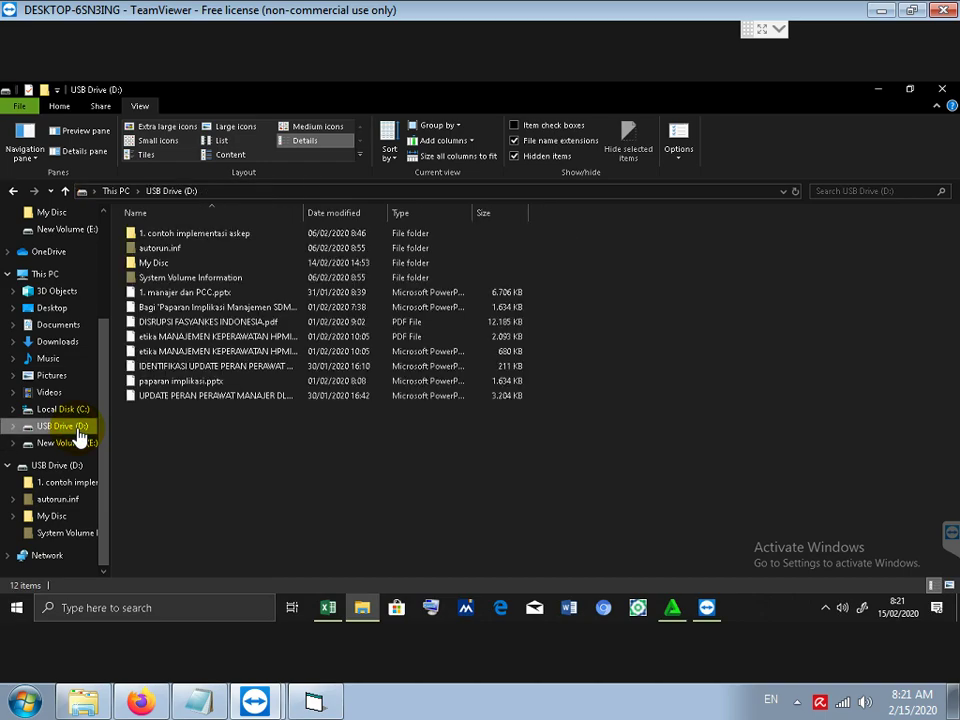
double_click(148, 201)
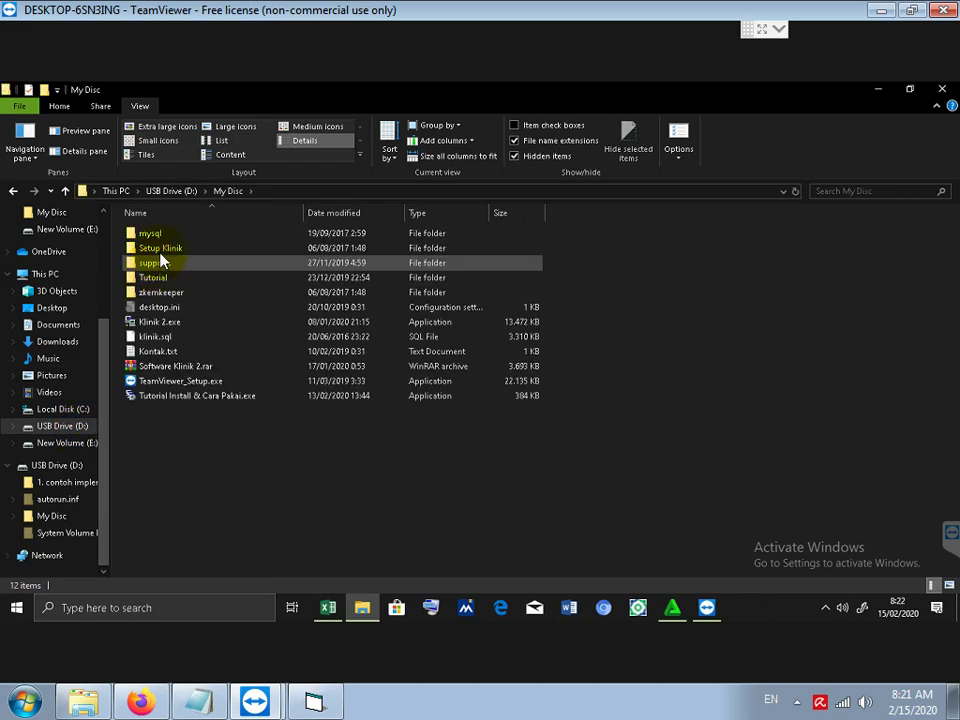
double_click(146, 232)
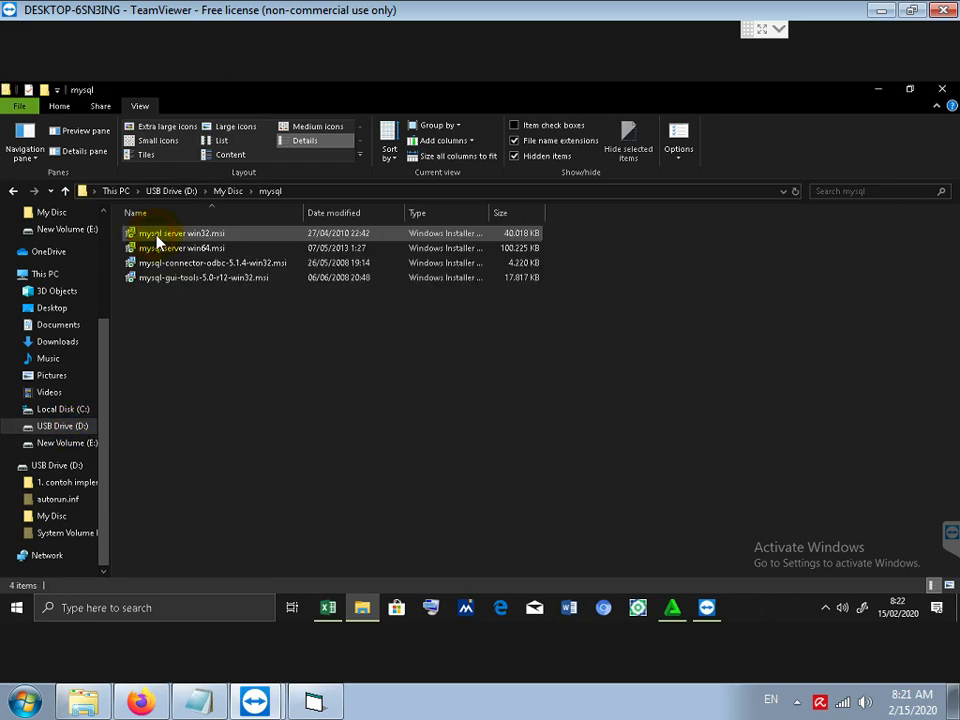
double_click(203, 270)
click(573, 371)
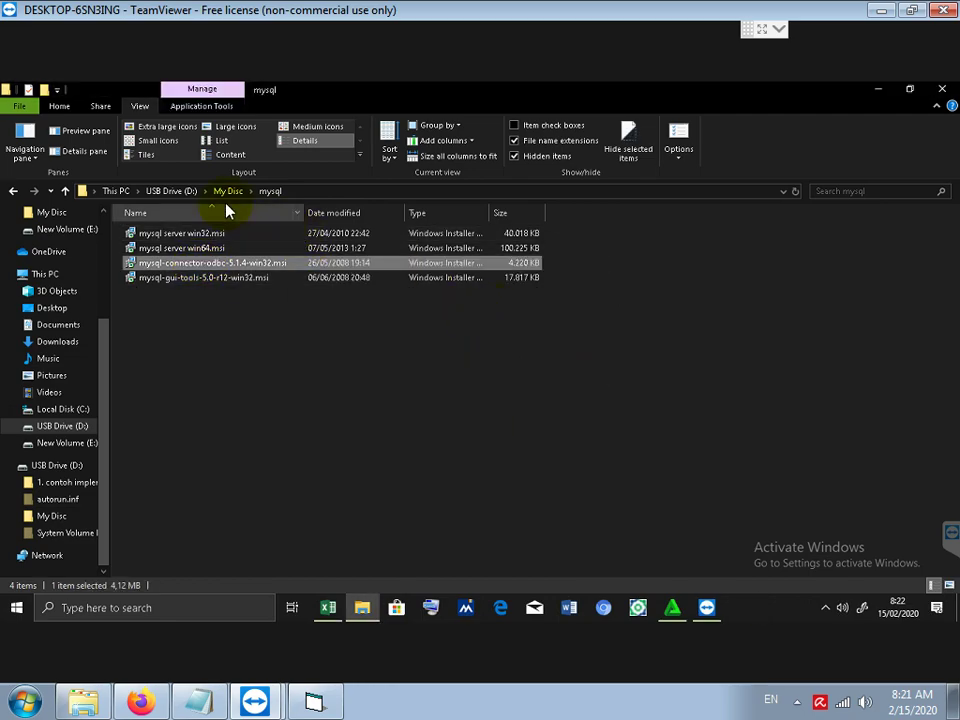
Step: Check the contents of the Setup Klinik and zkemkeeper folders in My Disc on USB Drive (D:), returning to My Disc
click(226, 193)
double_click(161, 258)
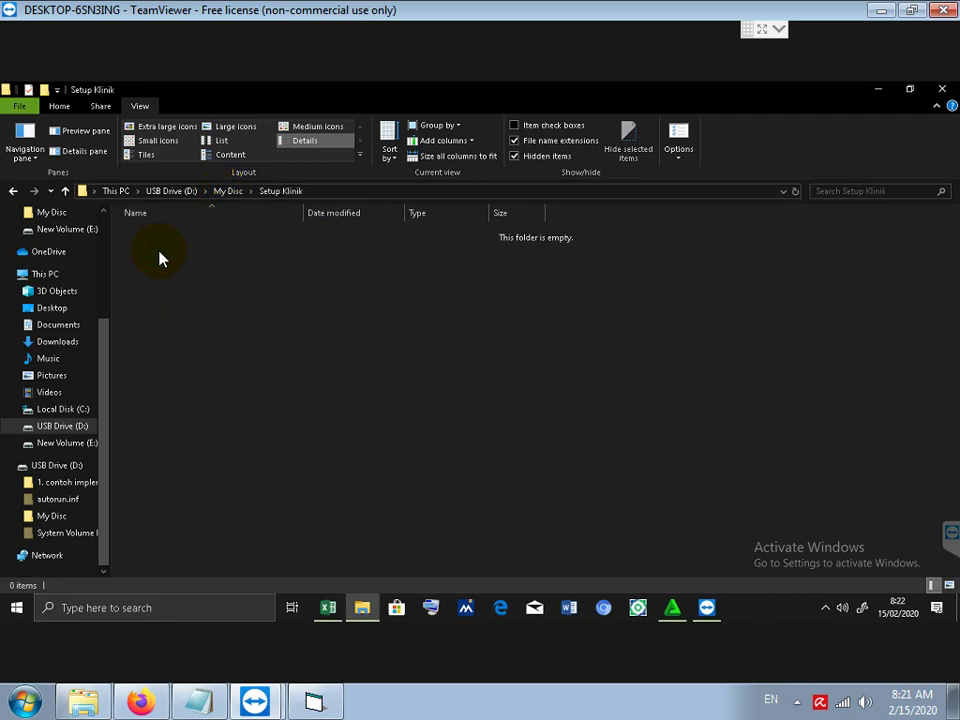
click(227, 192)
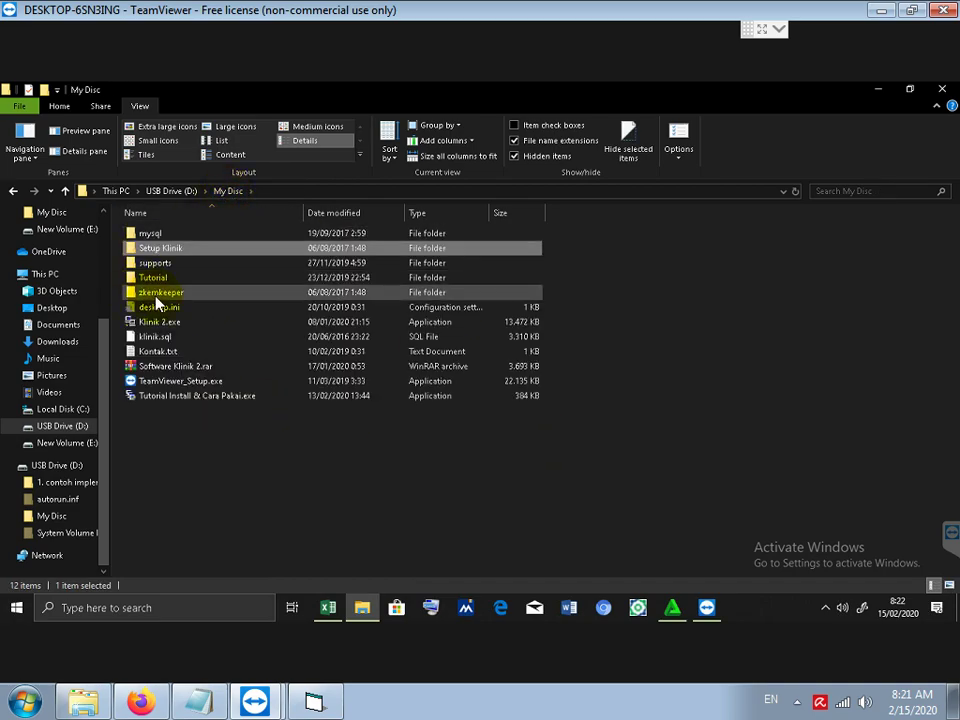
double_click(155, 295)
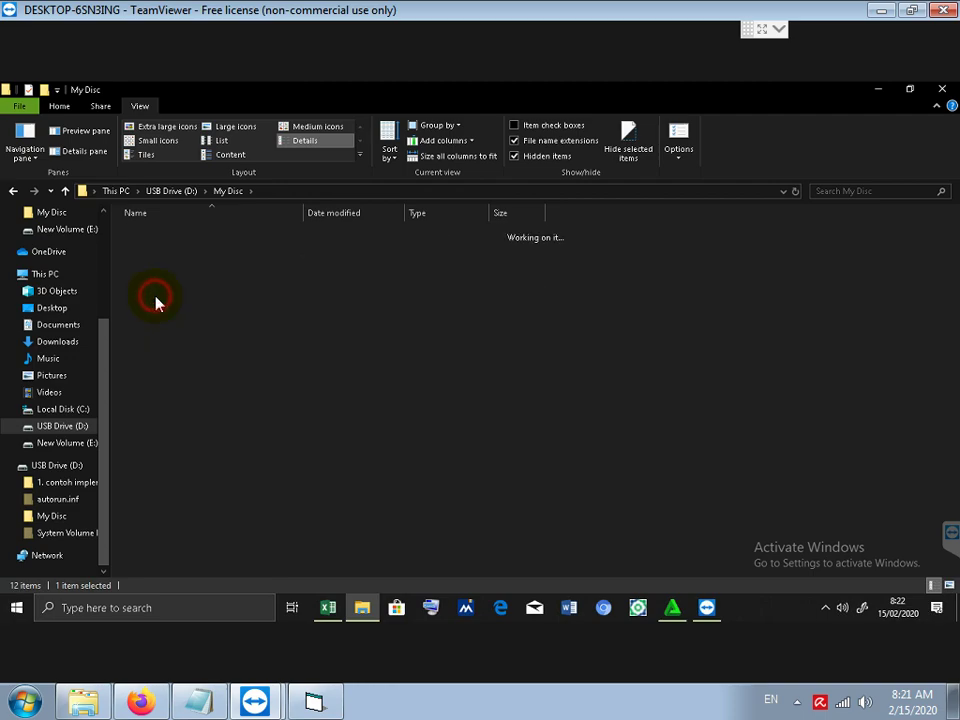
click(225, 195)
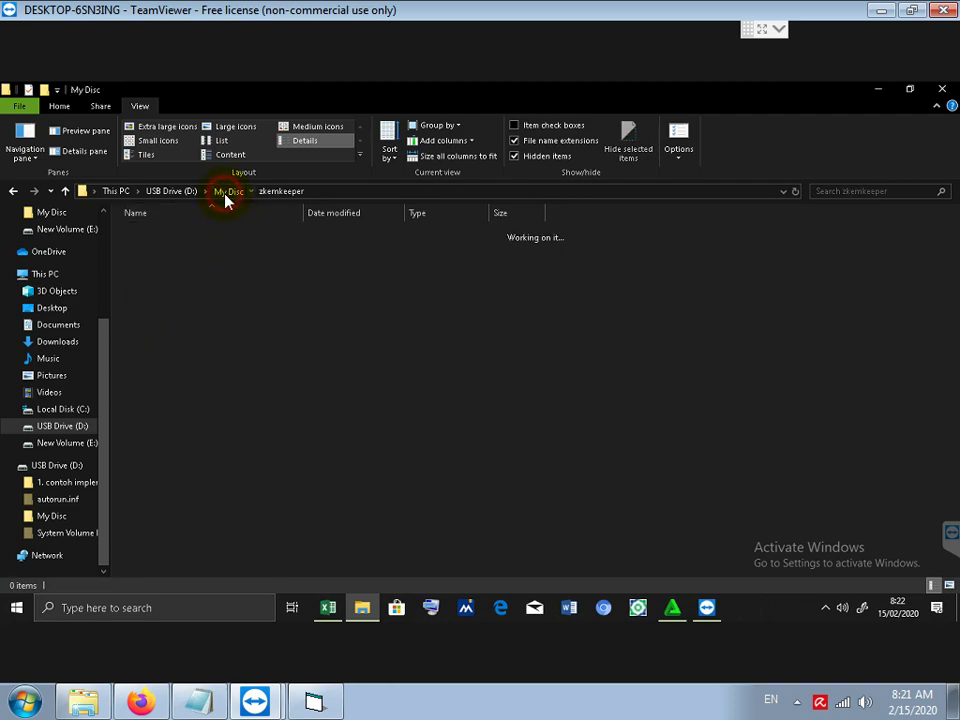
Step: Exit the Smadav antivirus protection running in the background and confirm its deactivation
click(826, 610)
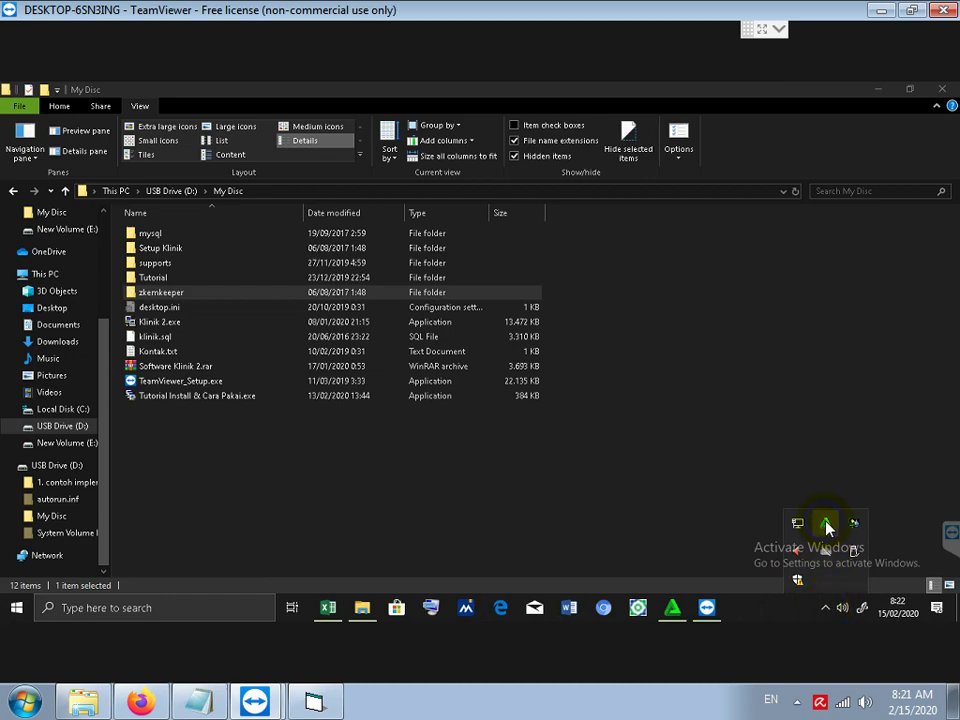
right_click(829, 528)
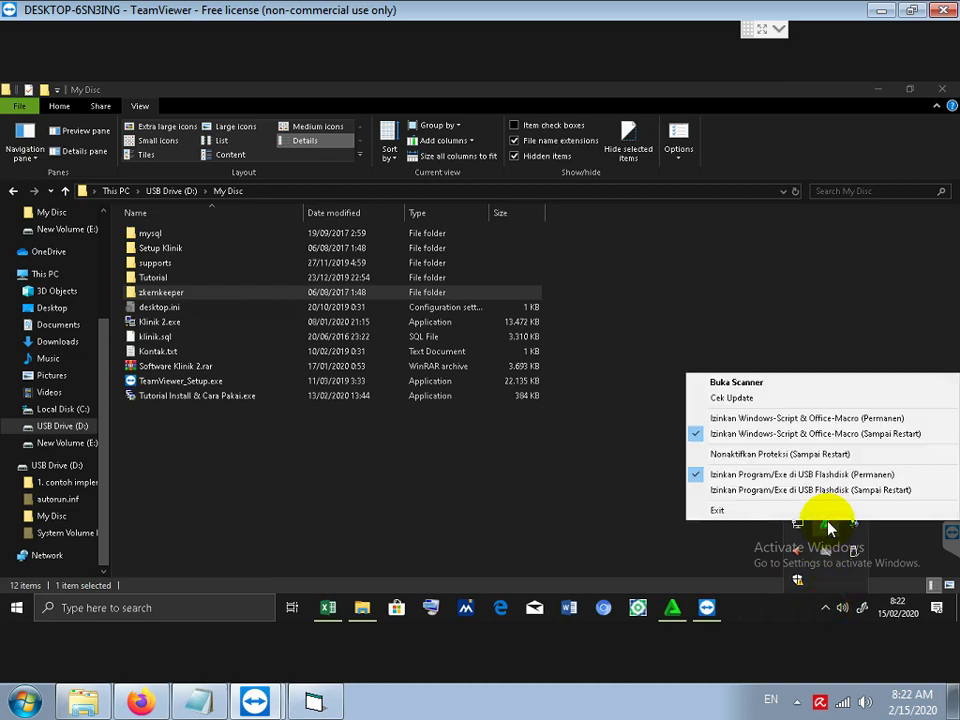
click(764, 512)
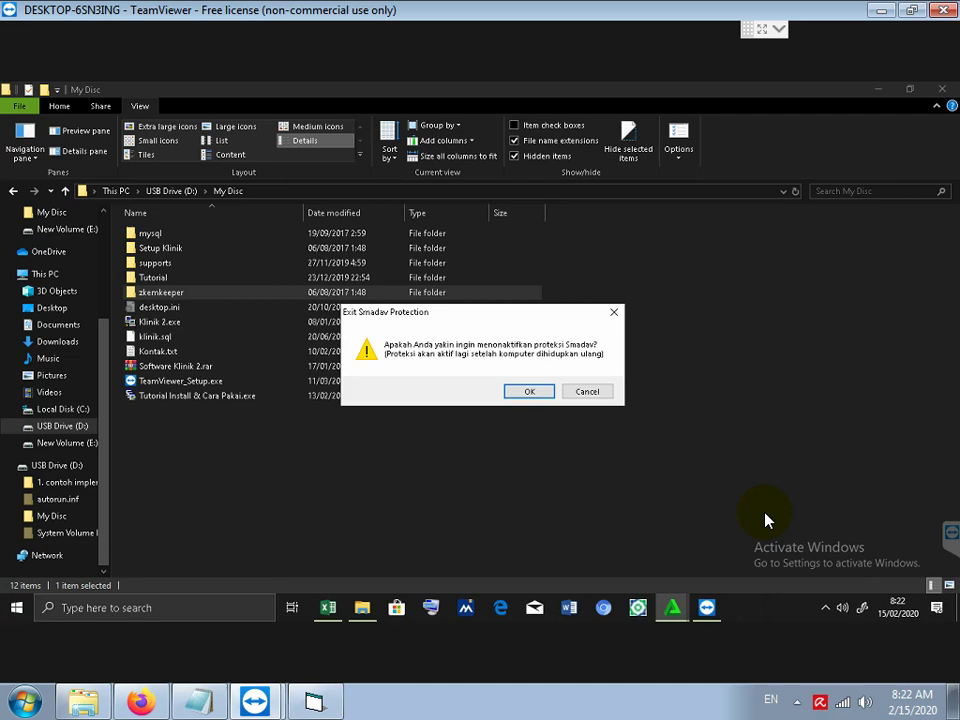
click(516, 391)
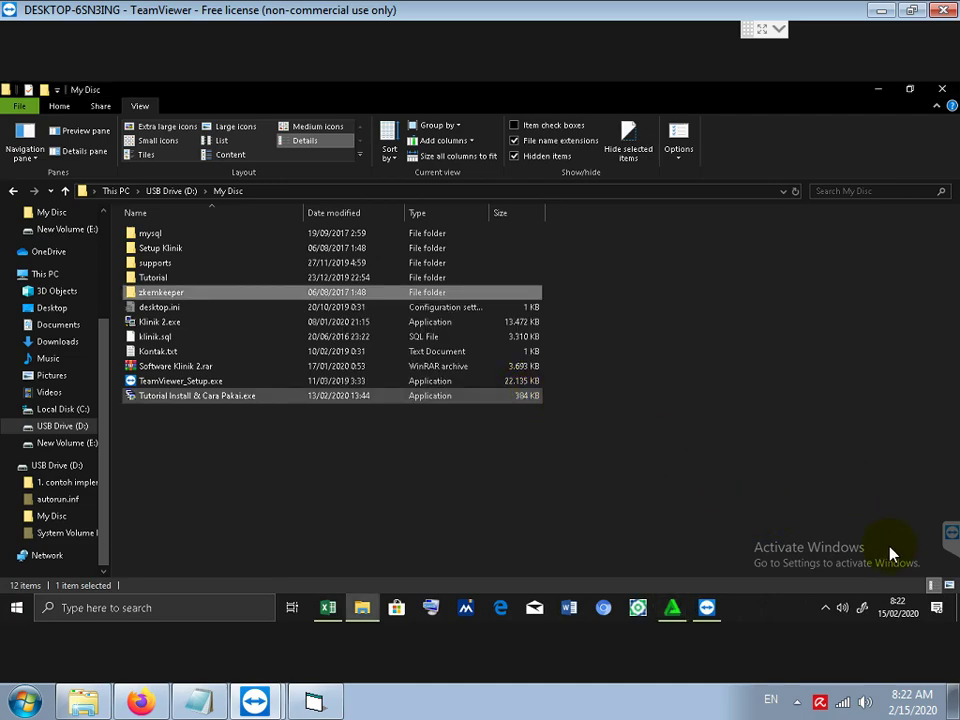
Step: Inspect the remaining background programs and the Windows Security options without changing anything
click(826, 607)
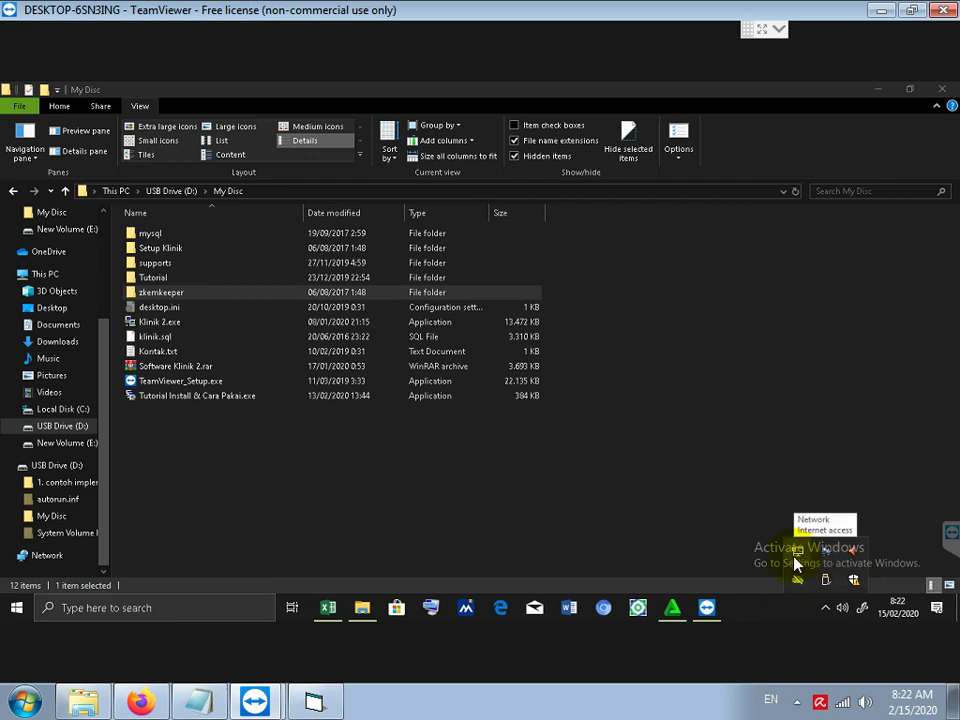
right_click(854, 580)
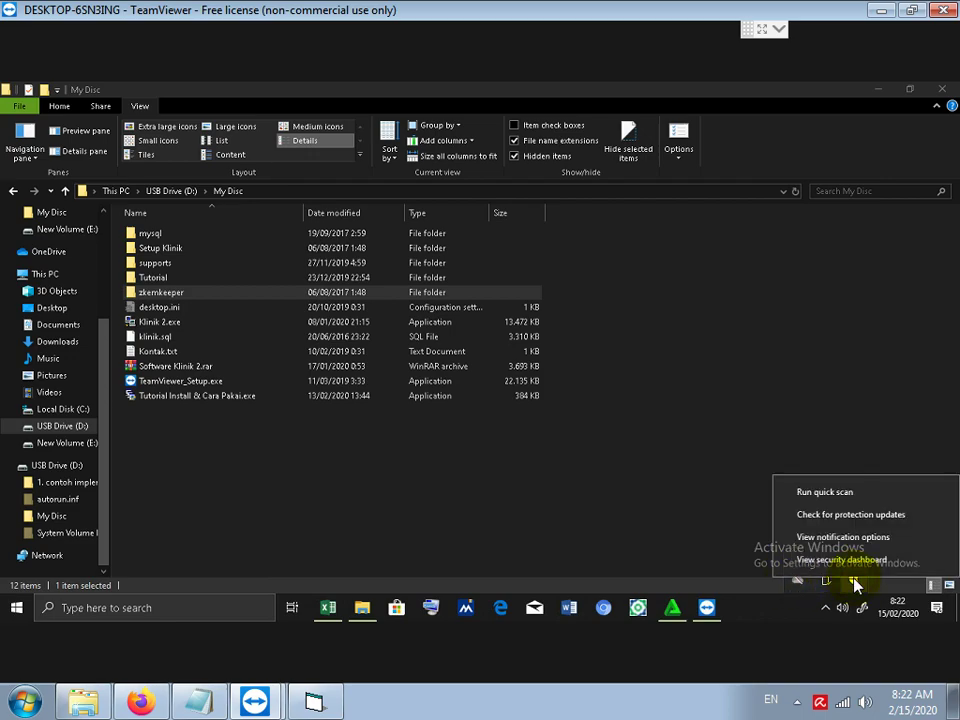
click(670, 522)
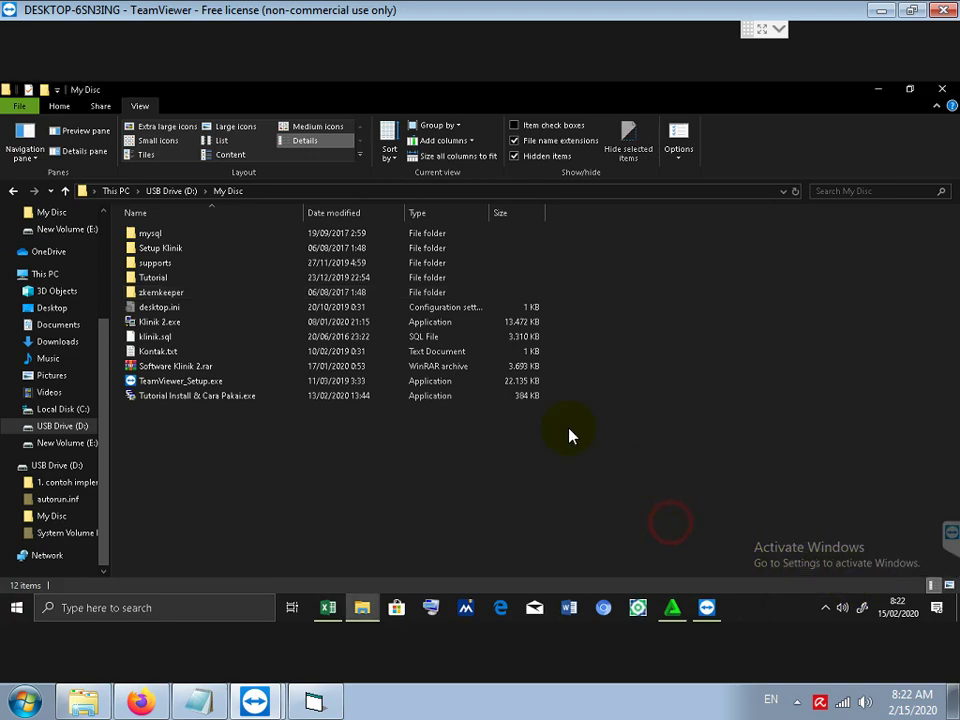
Step: Try to run mysql-connector-odbc-5.1.4-win32.msi from My Disc\mysql on New Volume (E:) with Smadav protection off, dismissing the dialog
click(75, 443)
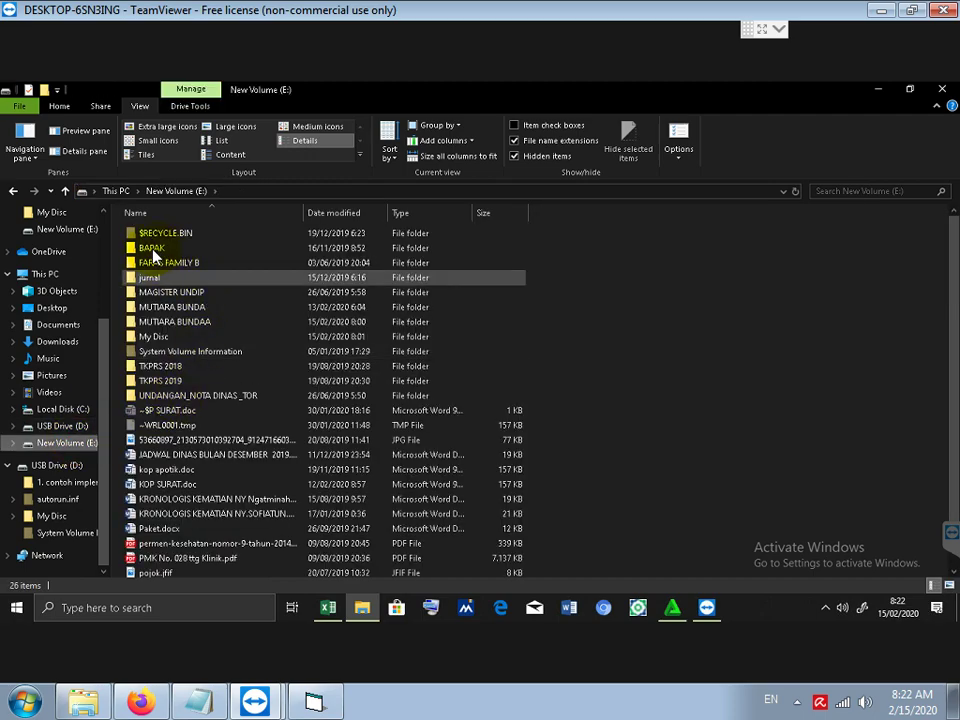
double_click(153, 342)
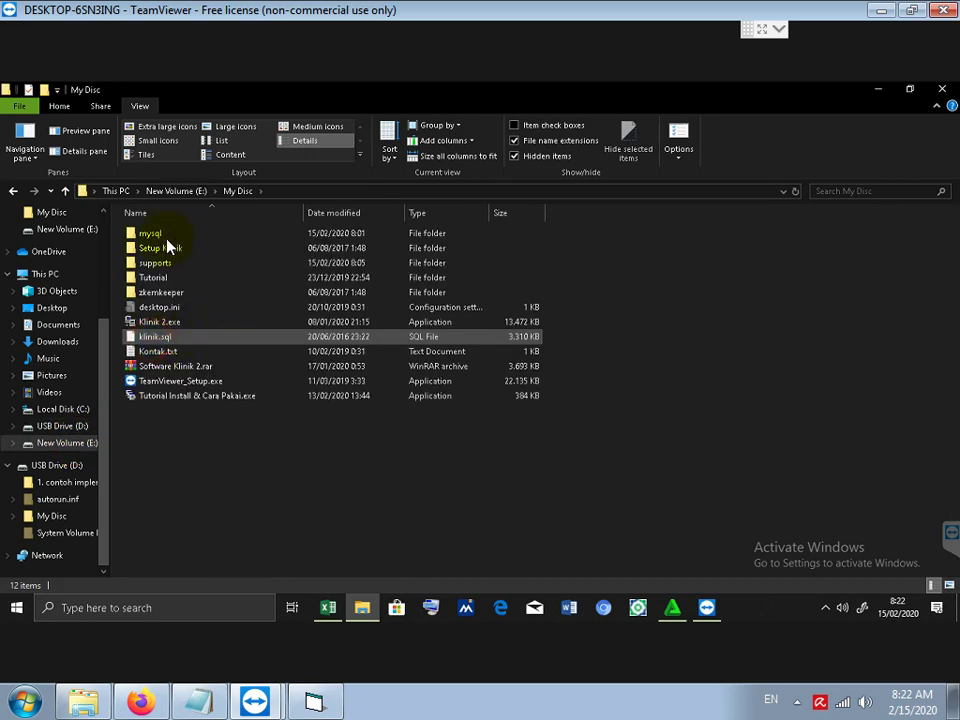
double_click(155, 234)
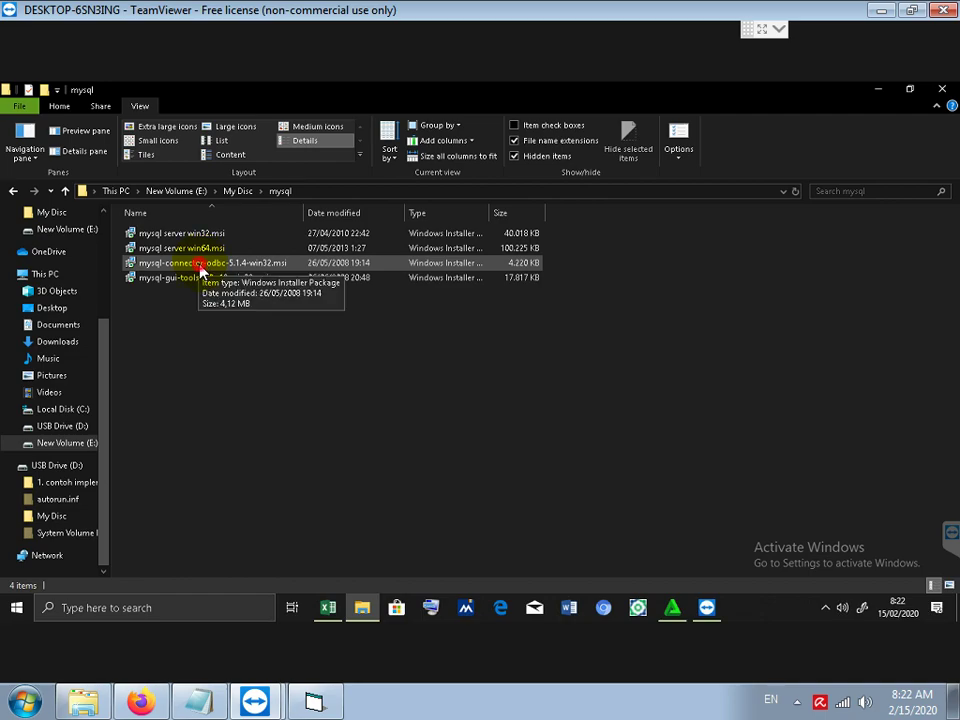
double_click(200, 266)
click(573, 371)
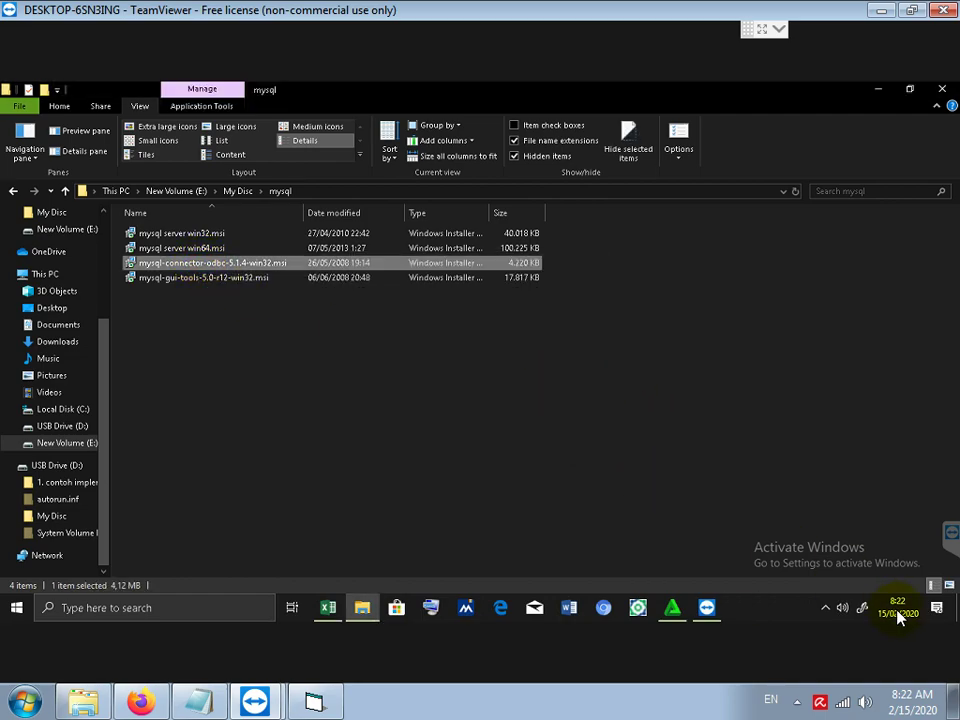
Step: Stop the running Smadav scan, confirm the stop, and close the Smadav scanner completely
click(673, 612)
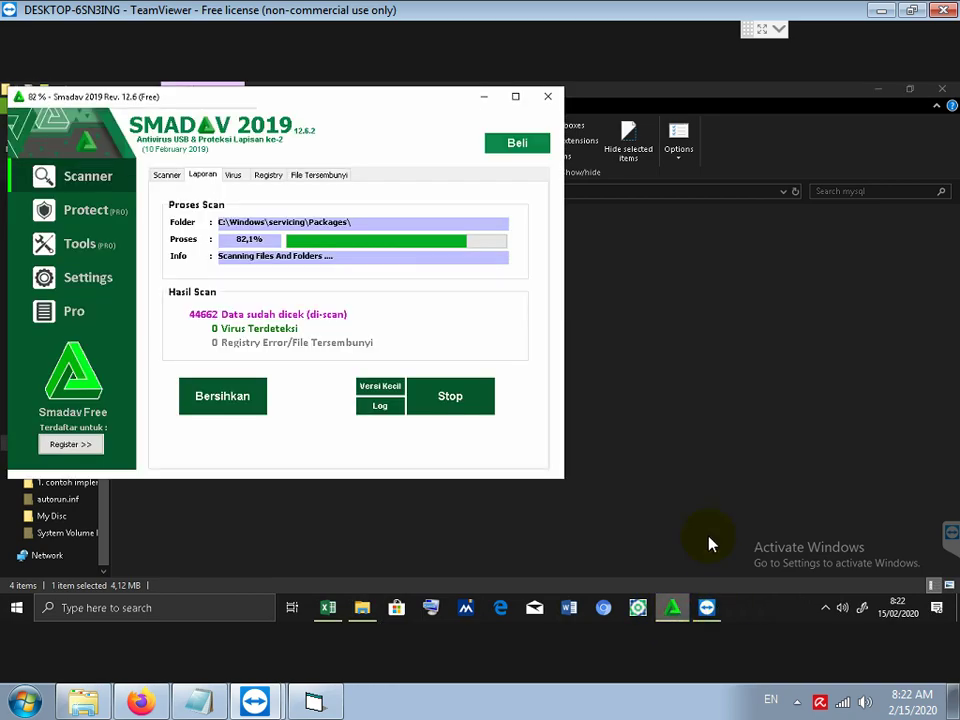
click(461, 409)
click(530, 392)
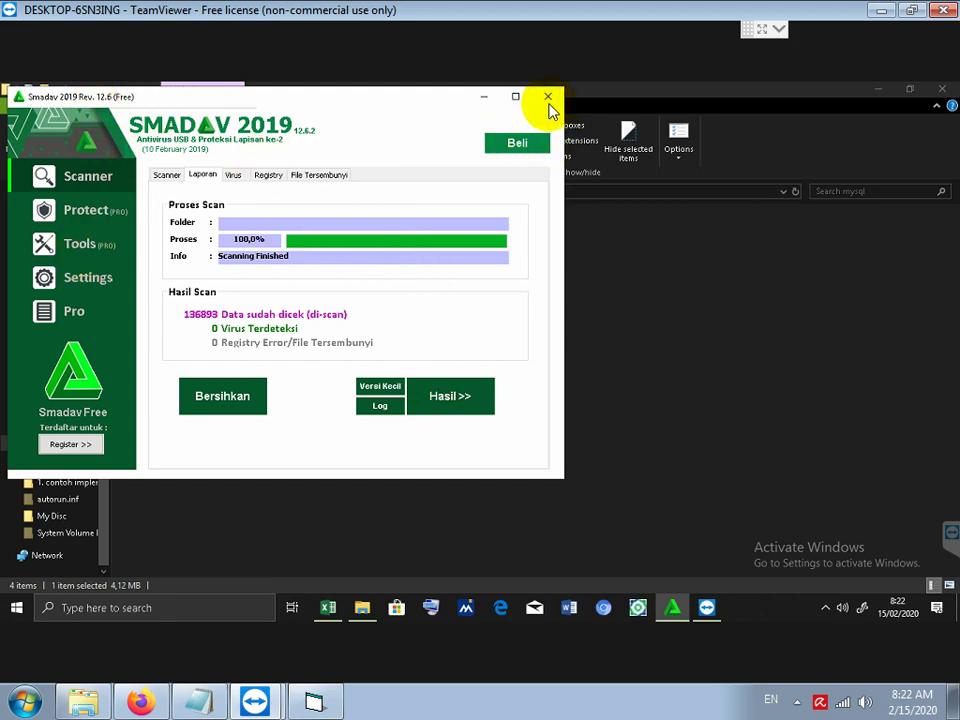
click(548, 98)
click(532, 391)
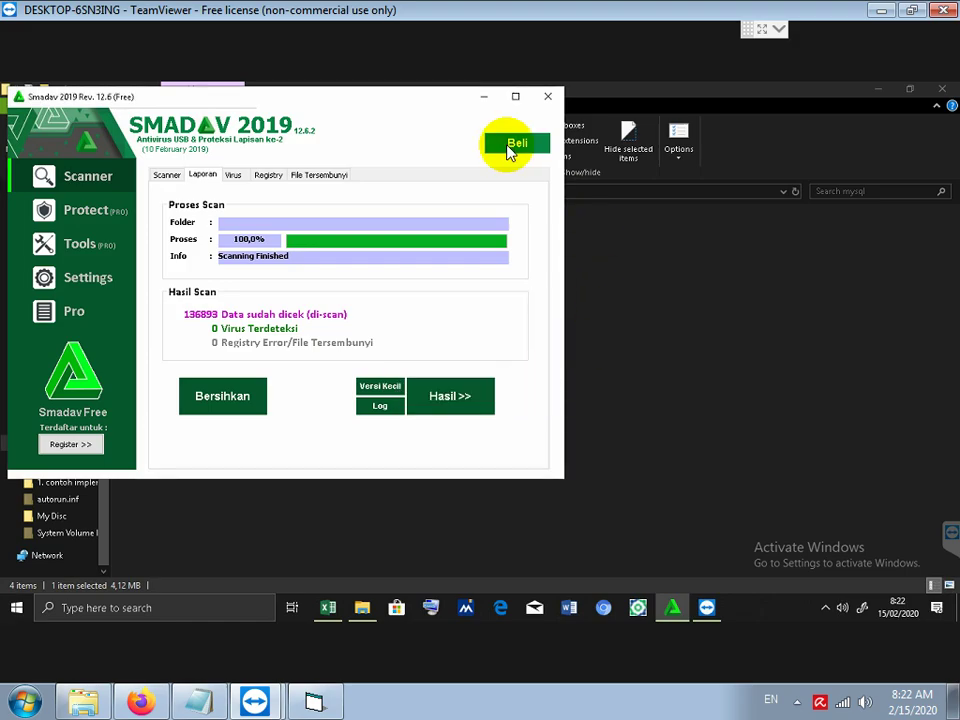
click(548, 97)
Step: Recheck the background programs and try again to run mysql-connector-odbc-5.1.4-win32.msi with Smadav closed, dismissing the dialog
click(262, 264)
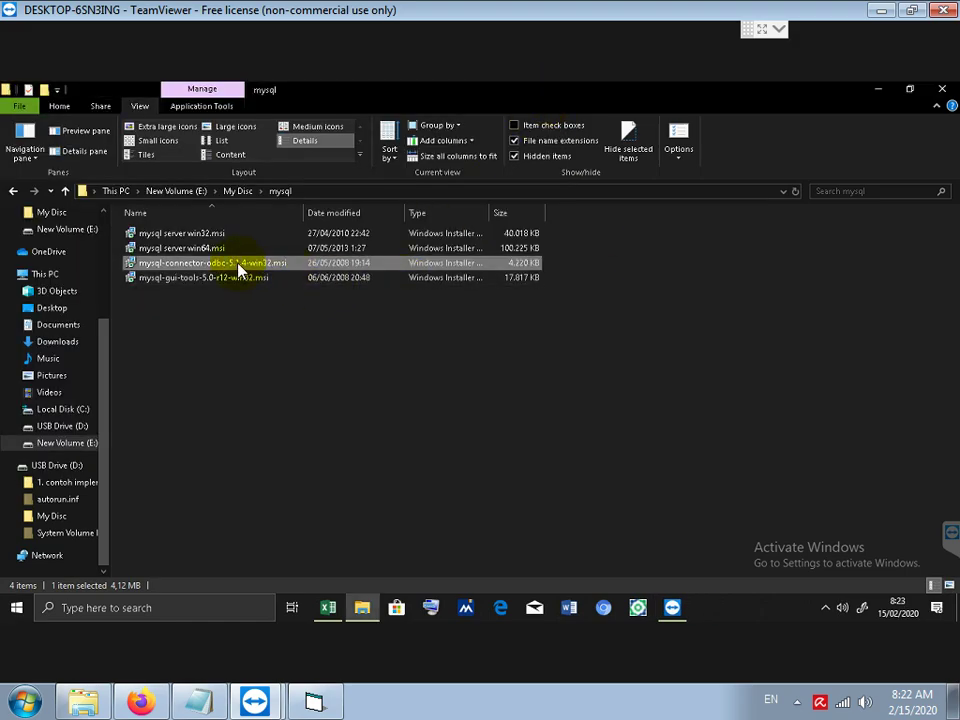
click(825, 607)
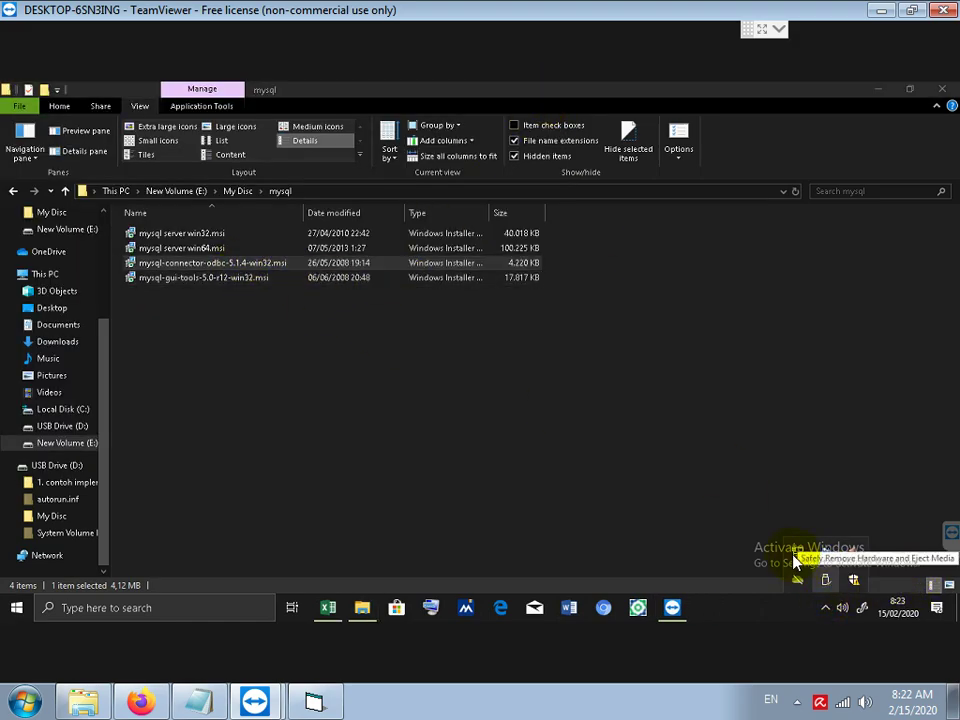
click(493, 439)
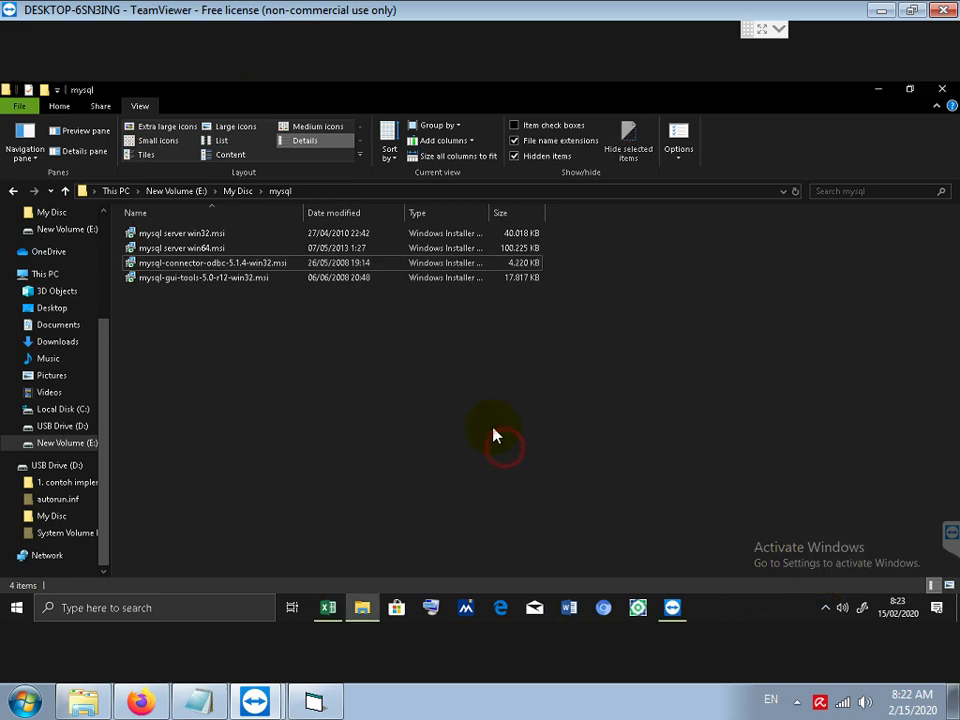
click(193, 265)
double_click(193, 265)
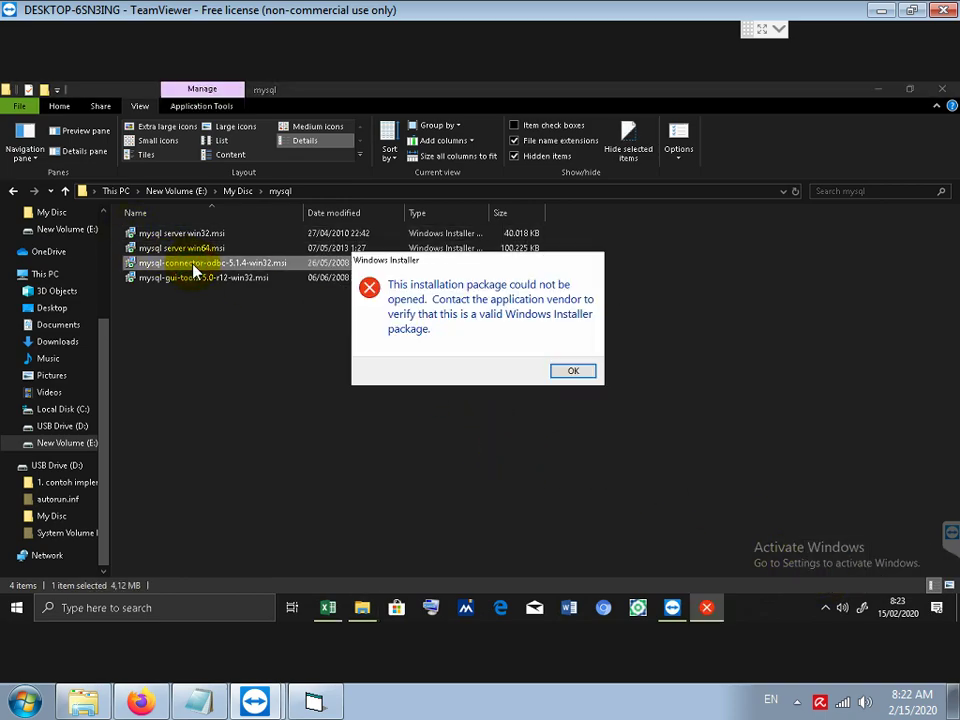
click(571, 372)
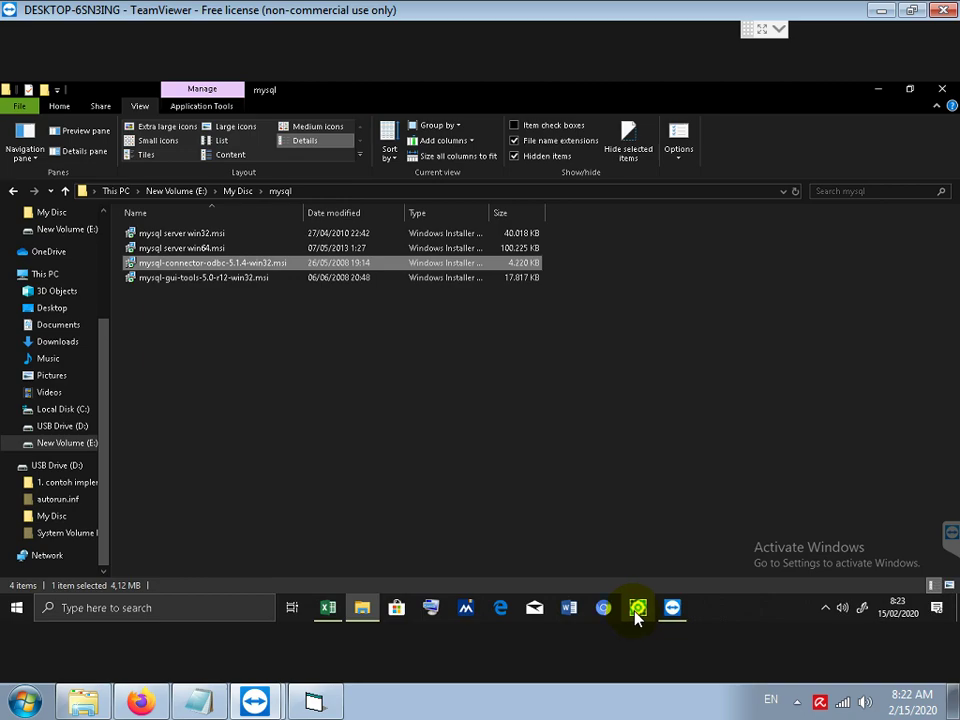
Step: Inspect the Device security page of Windows Security and the general privacy settings without changing anything, closing both windows
click(823, 610)
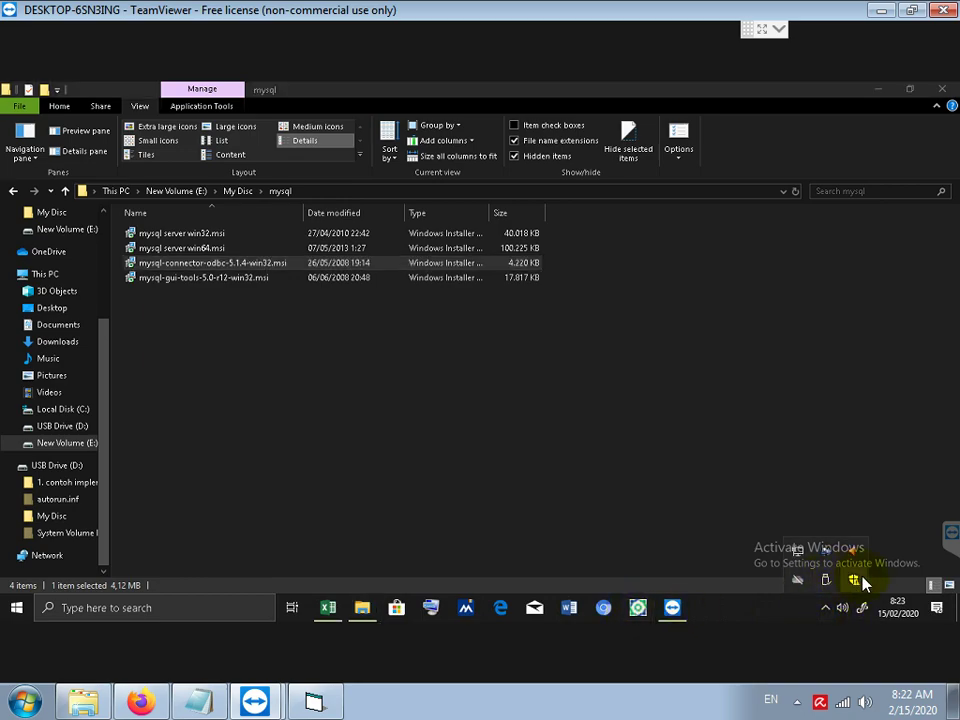
click(853, 580)
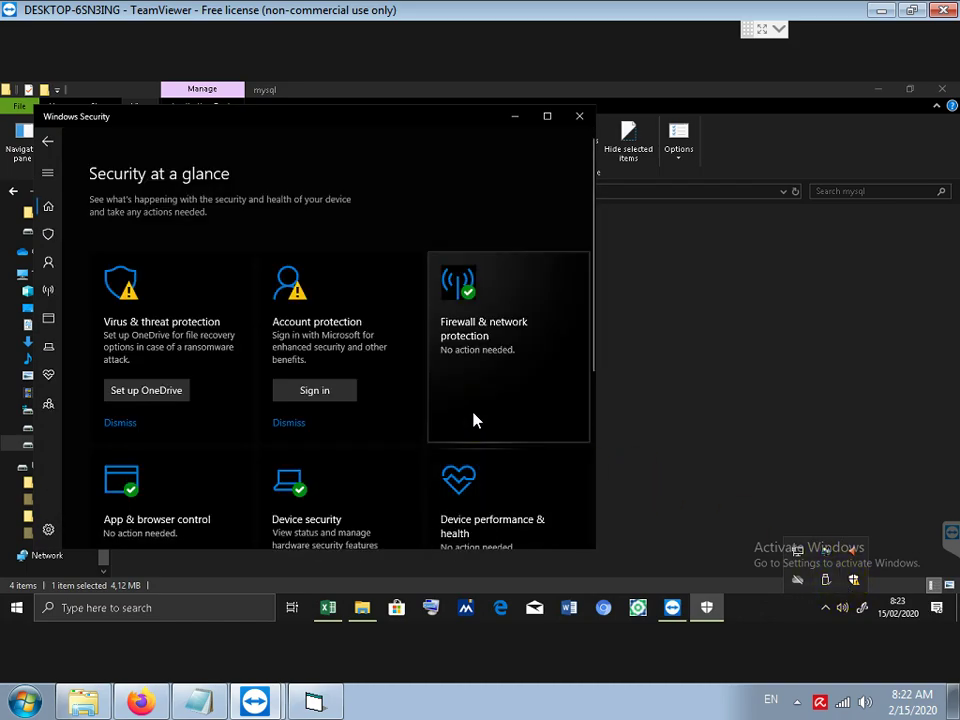
scroll(441, 411, down, 3)
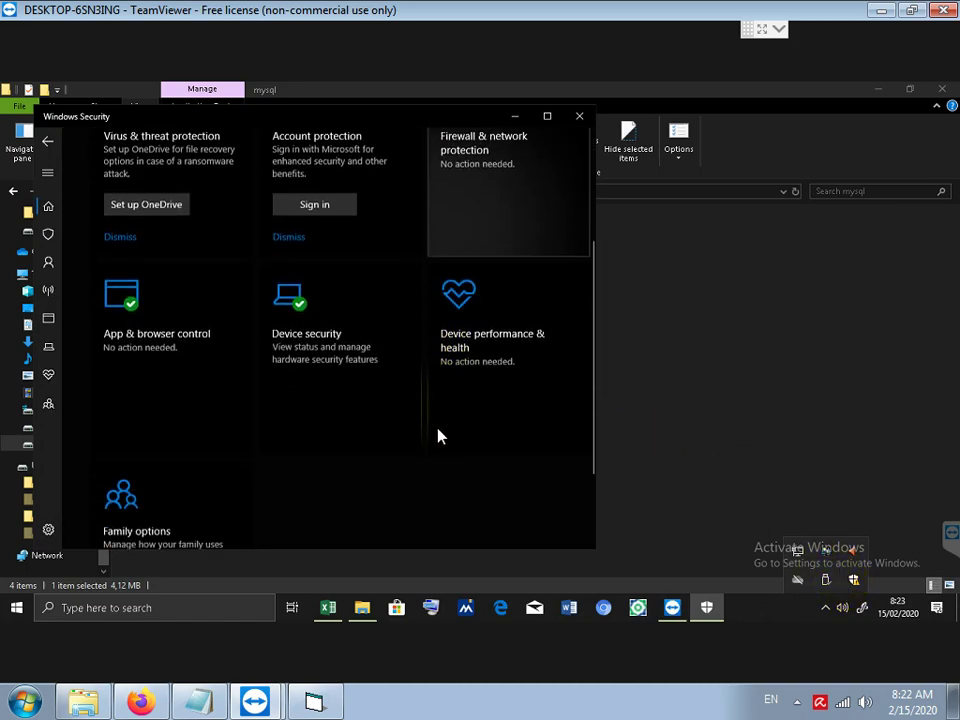
scroll(224, 367, up, 1)
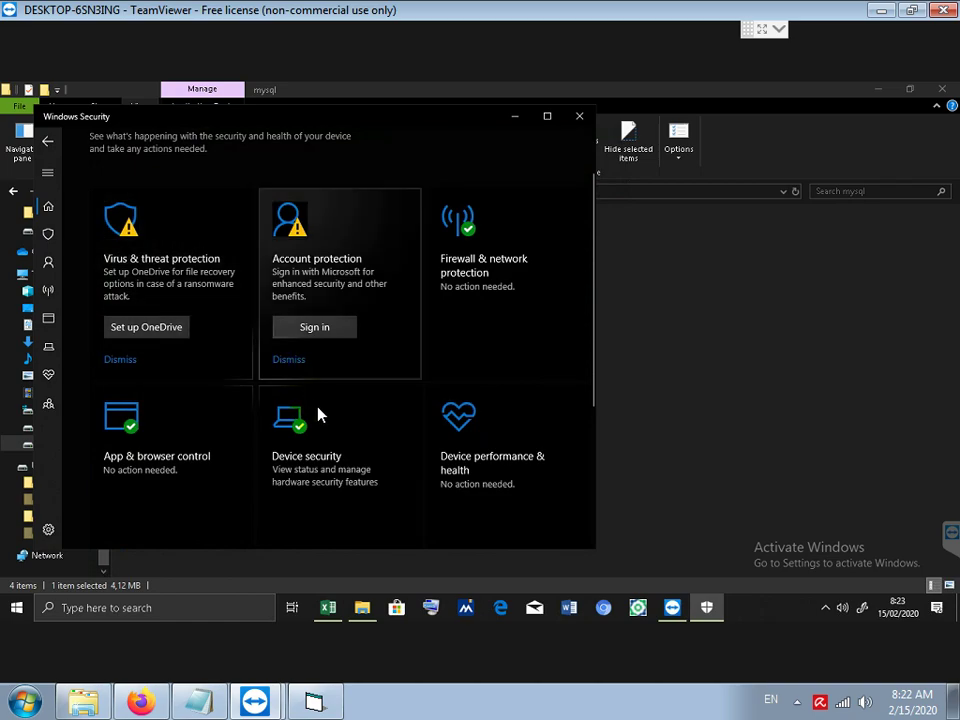
scroll(409, 369, down, 3)
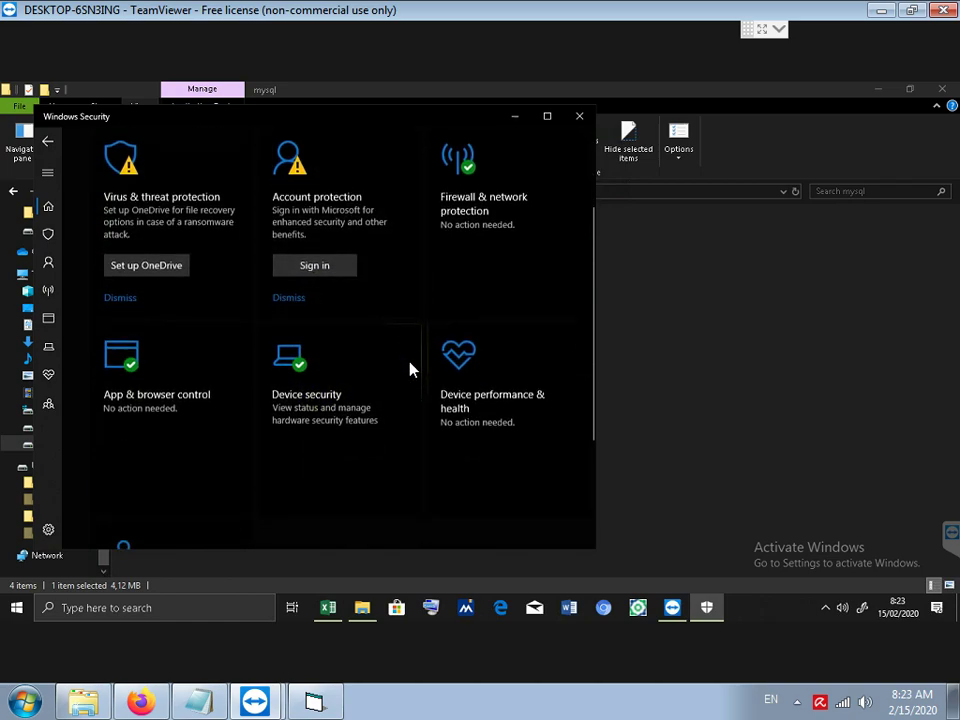
click(324, 296)
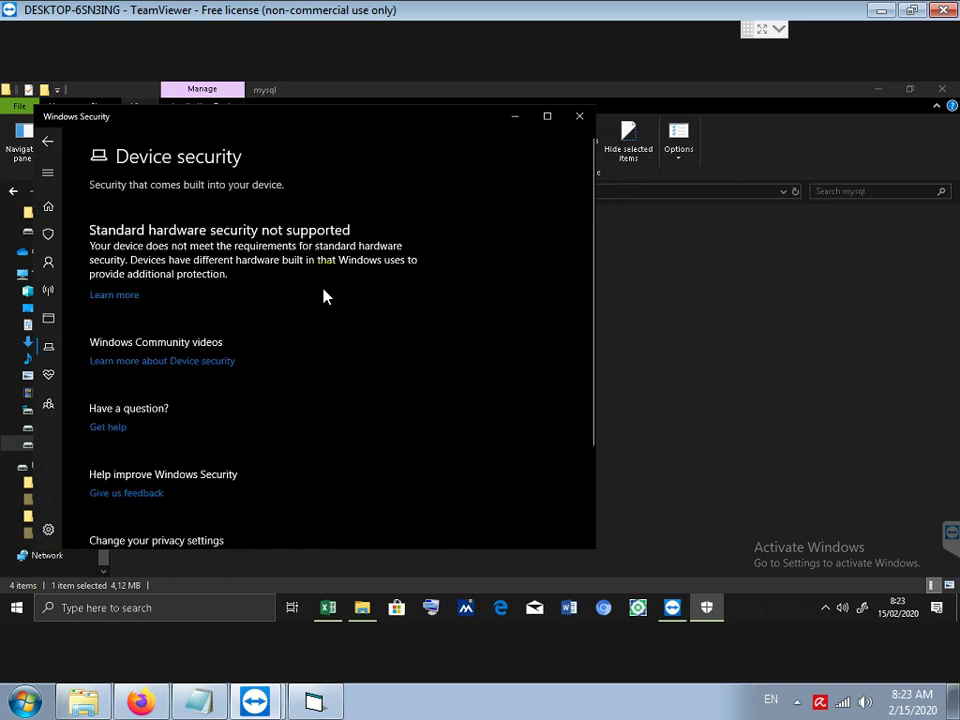
scroll(321, 306, down, 2)
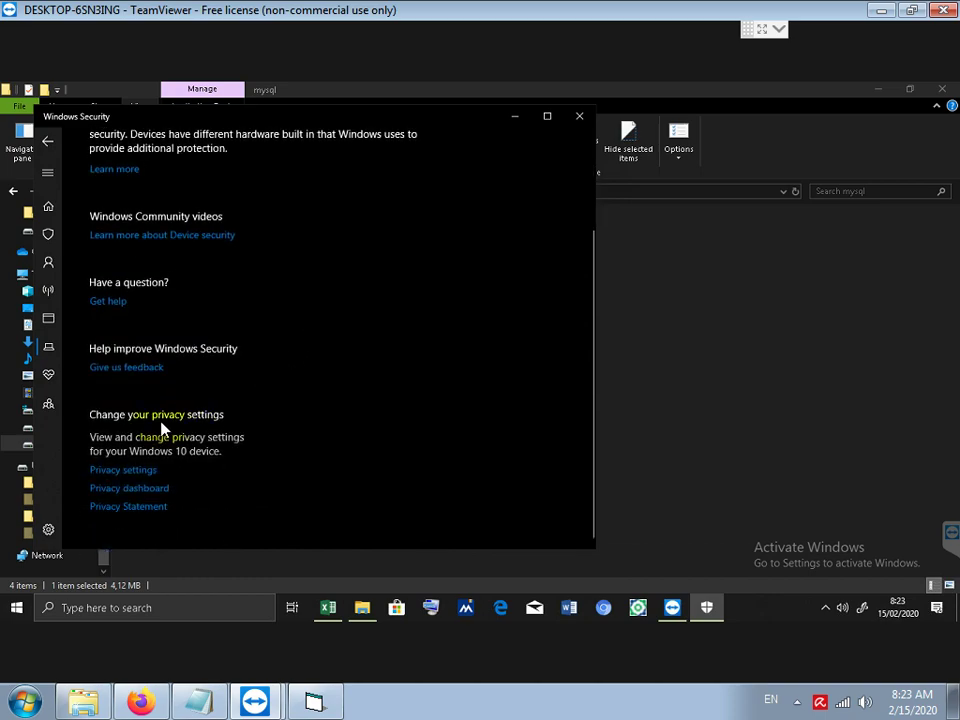
click(142, 474)
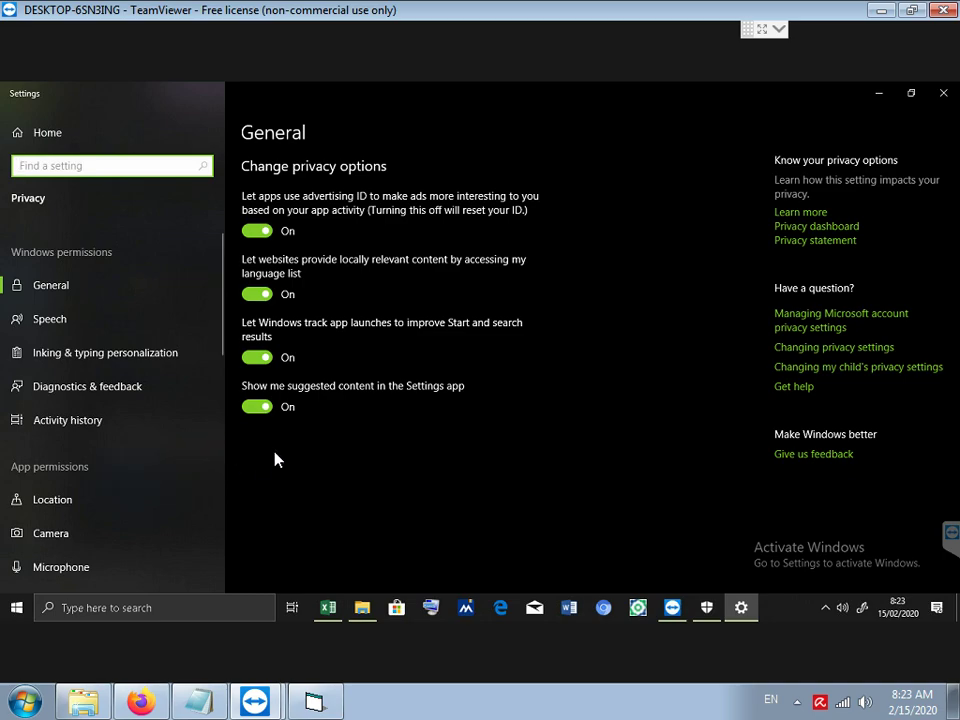
click(955, 100)
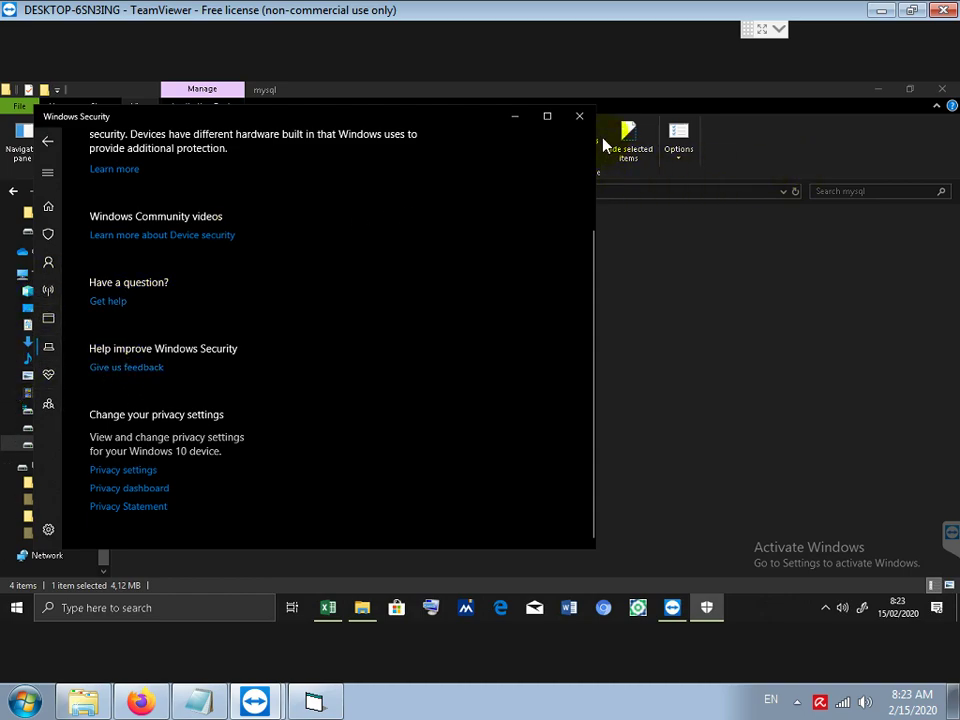
click(580, 118)
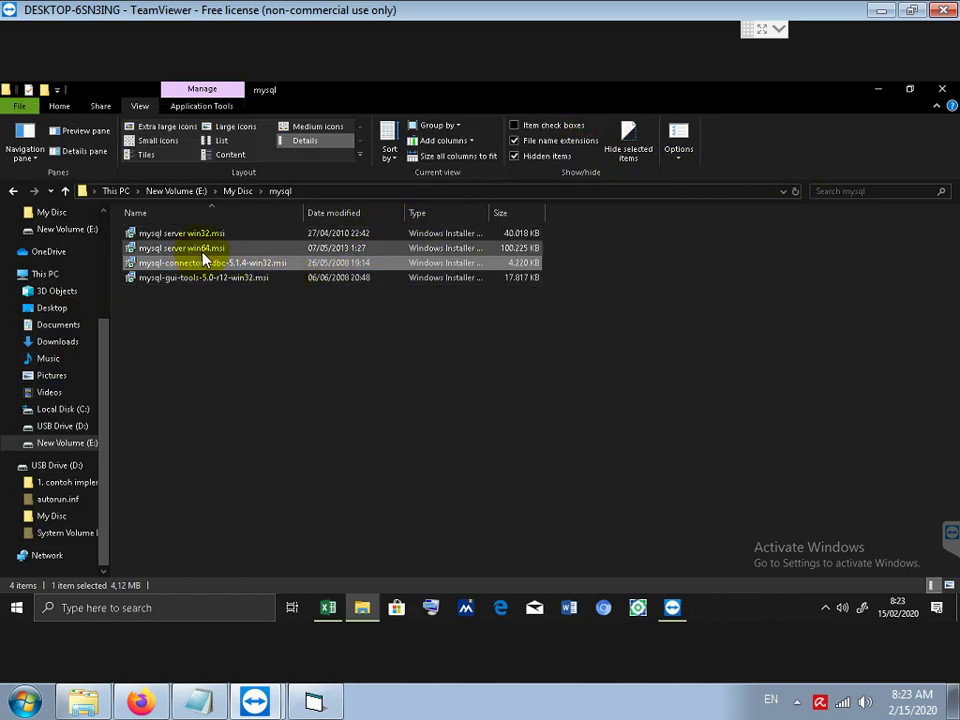
Step: Check the contents of the Setup Klinik folder in My Disc on New Volume (E:) and return to My Disc
click(237, 191)
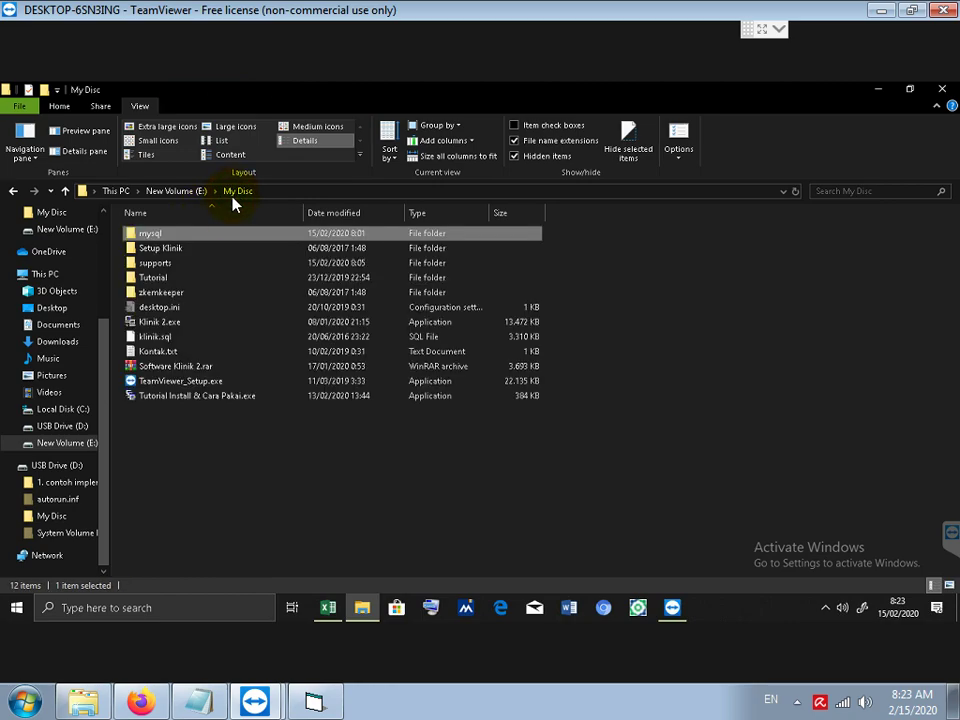
double_click(155, 252)
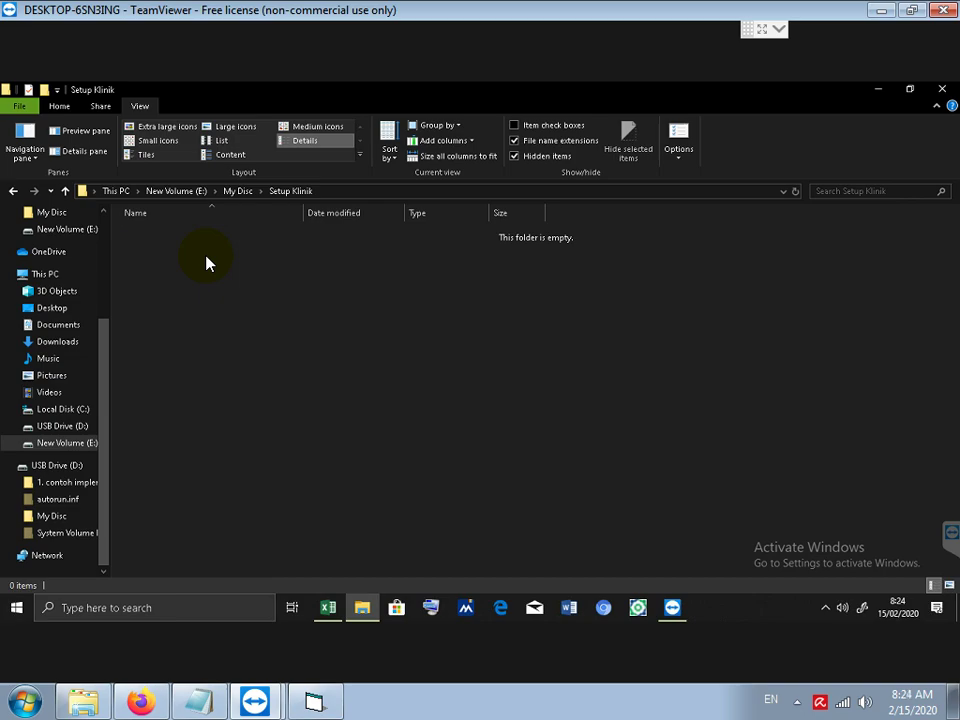
click(231, 191)
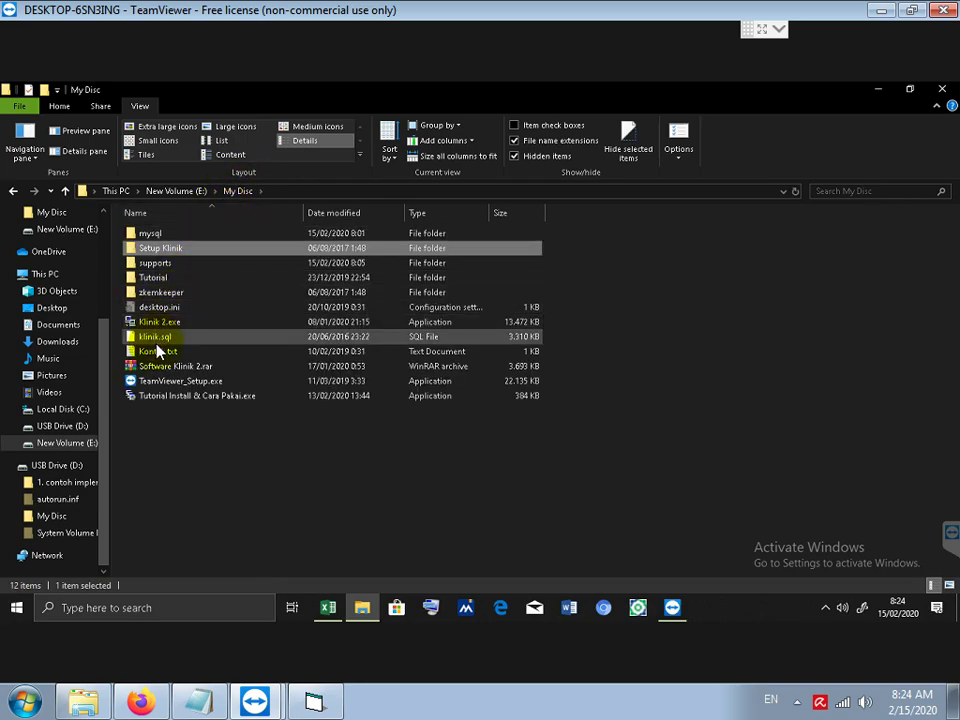
Step: Try to repair mysql-connector-odbc-5.1.4-win32.msi from the mysql folder and dismiss the Windows Installer dialog
double_click(150, 233)
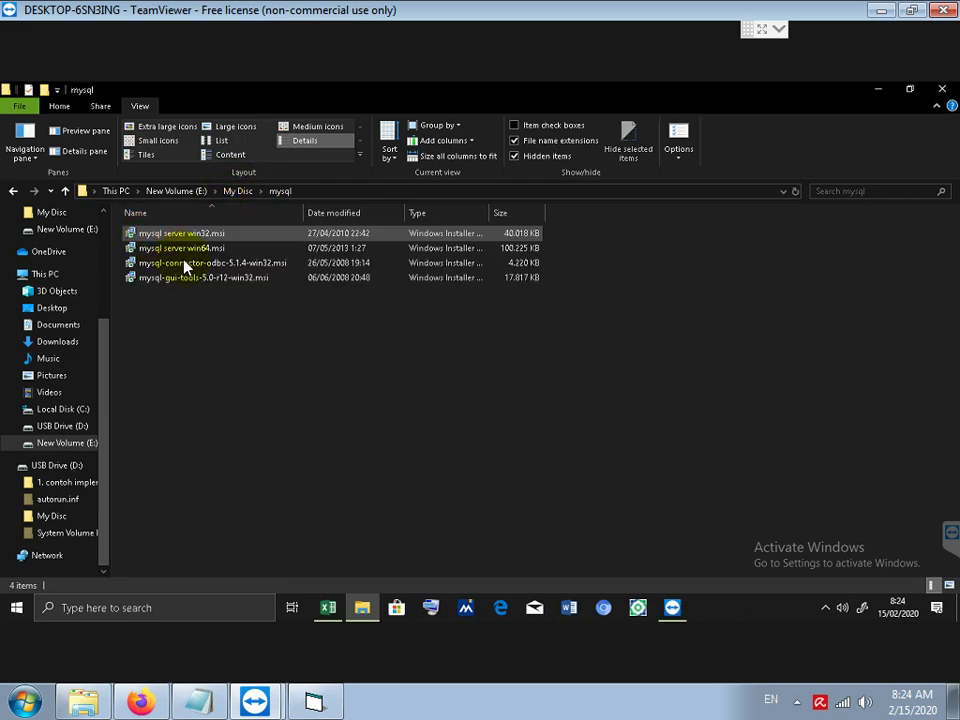
right_click(204, 266)
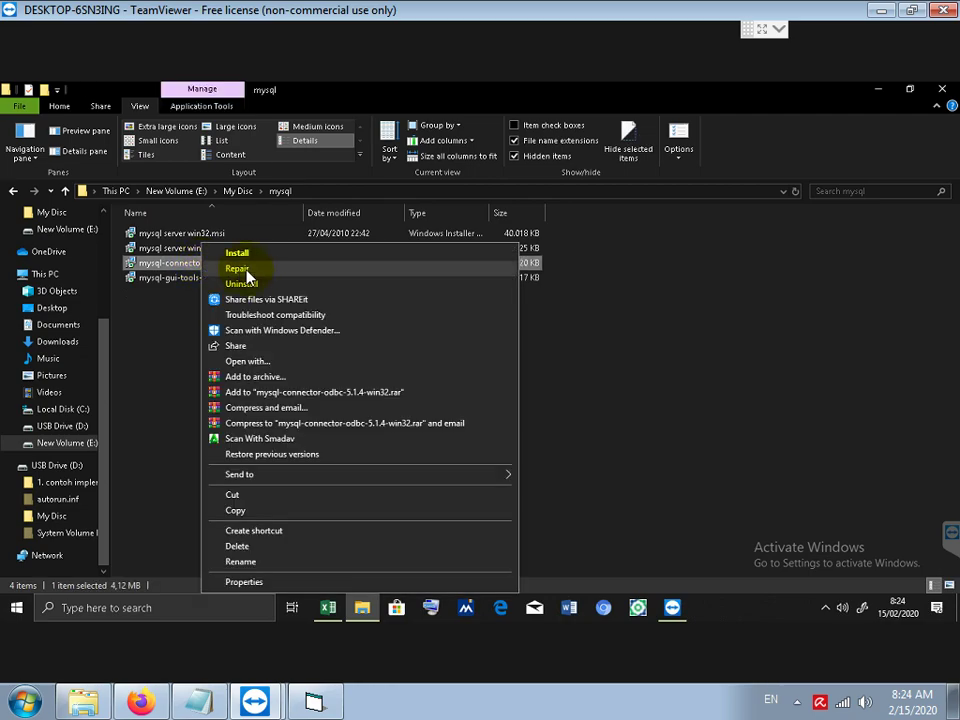
click(244, 268)
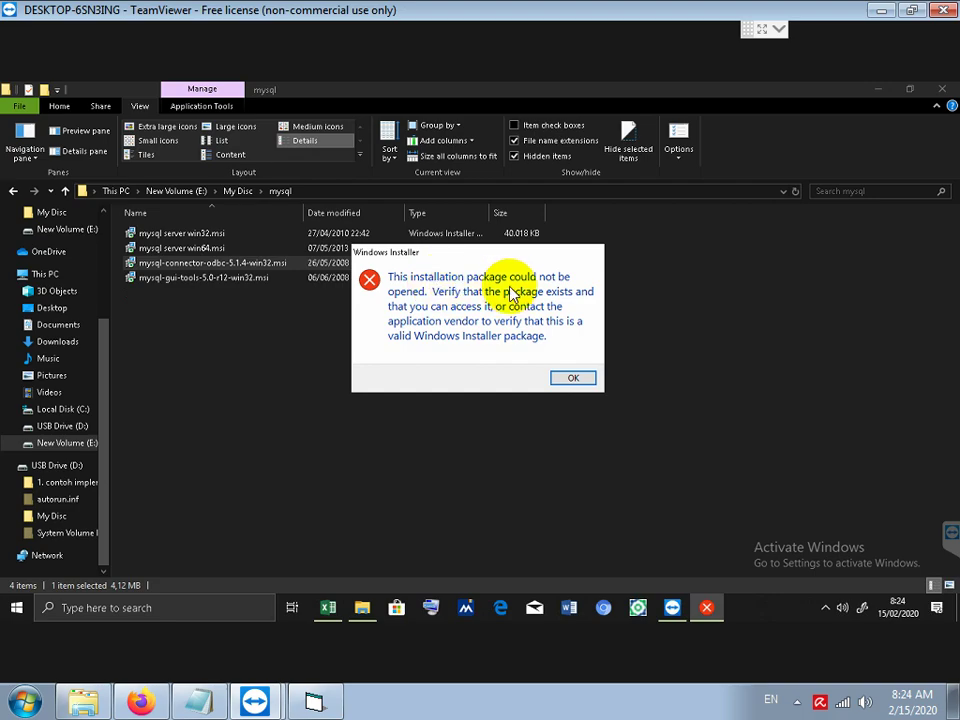
click(573, 378)
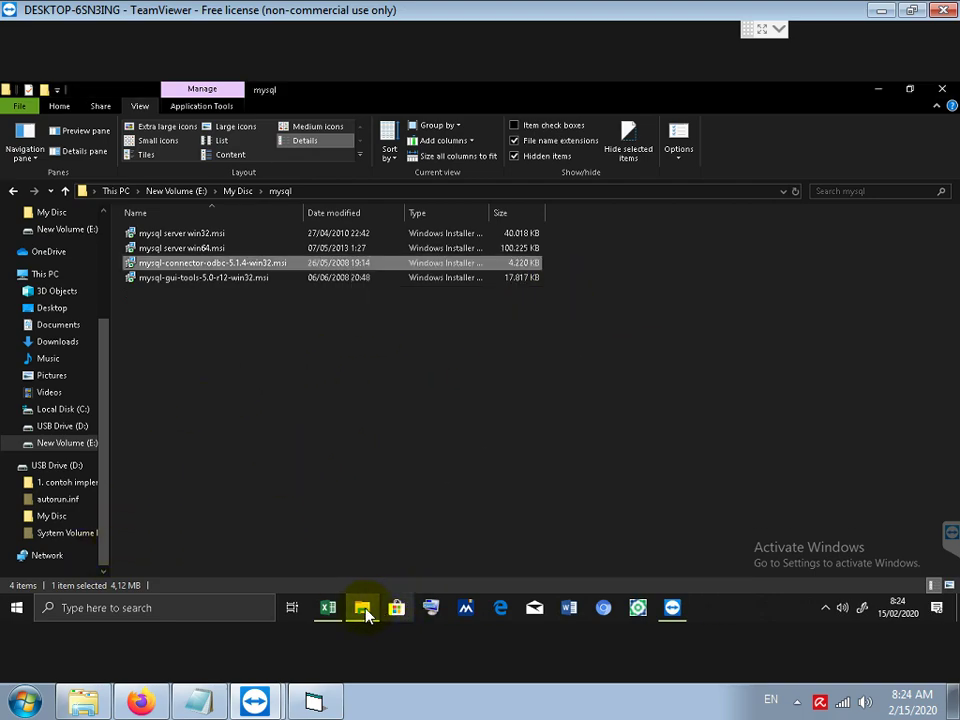
Step: Examine the remote PC's installed programs, including the contents of the MySQL program folder
click(17, 608)
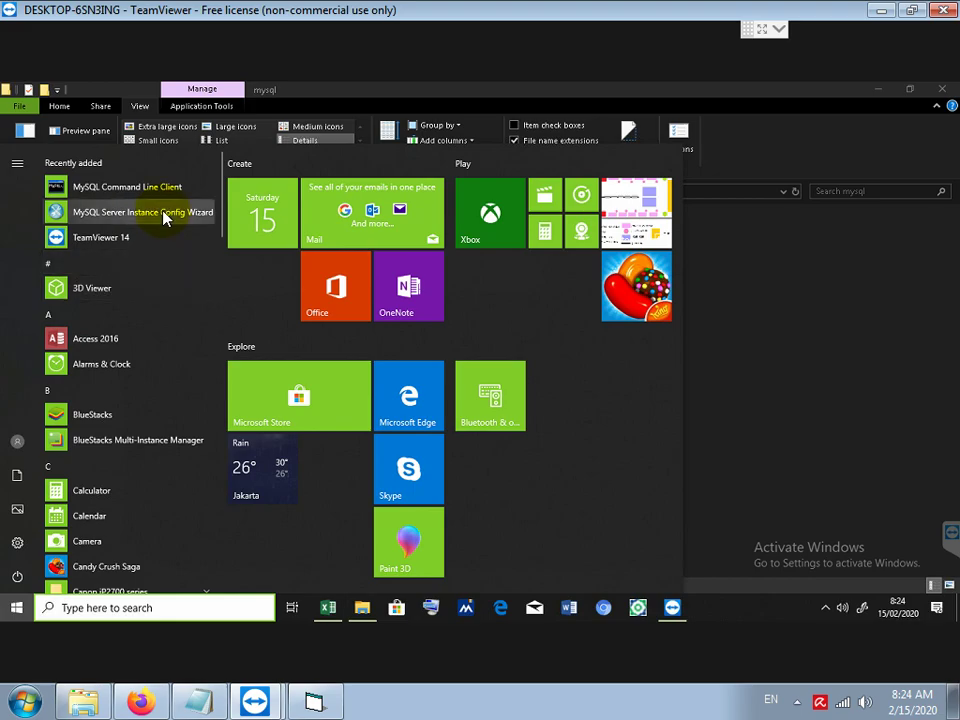
scroll(162, 250, down, 3)
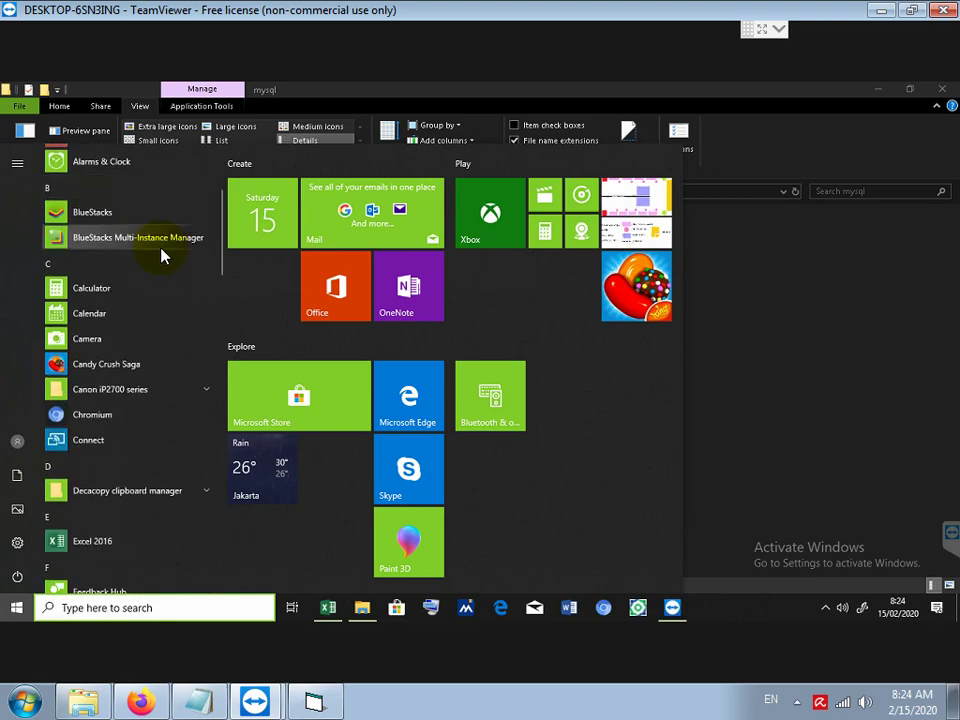
scroll(163, 258, down, 9)
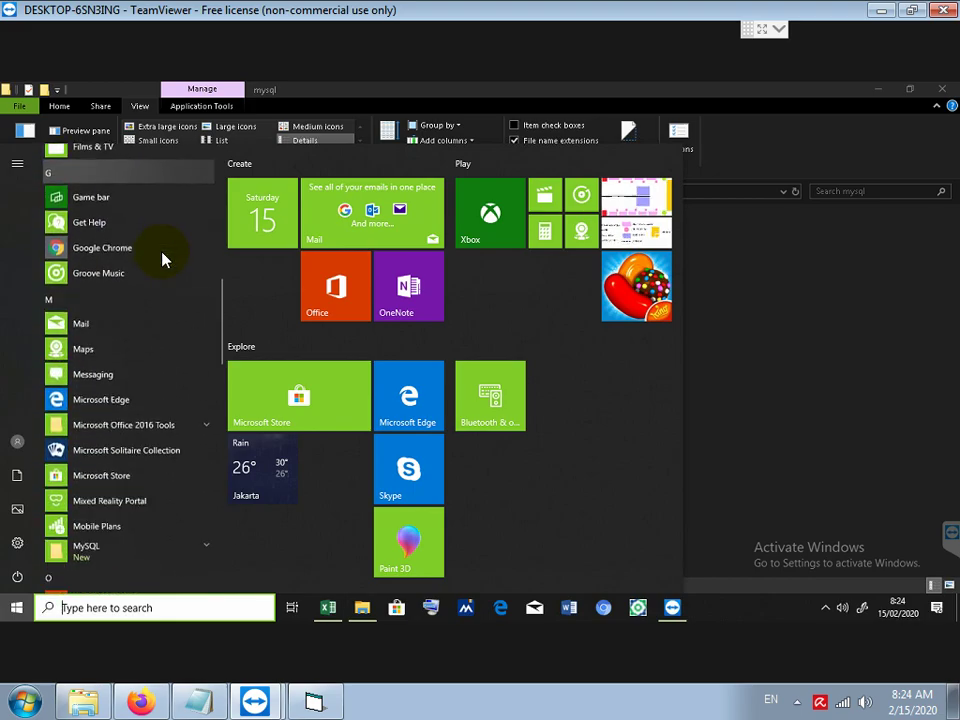
click(167, 570)
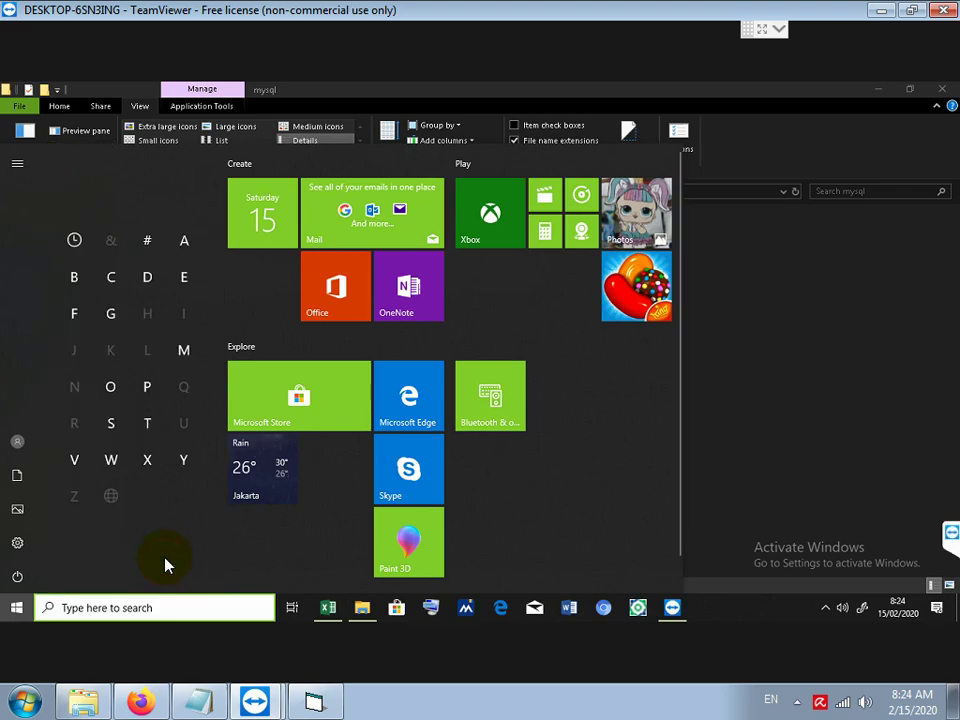
click(16, 607)
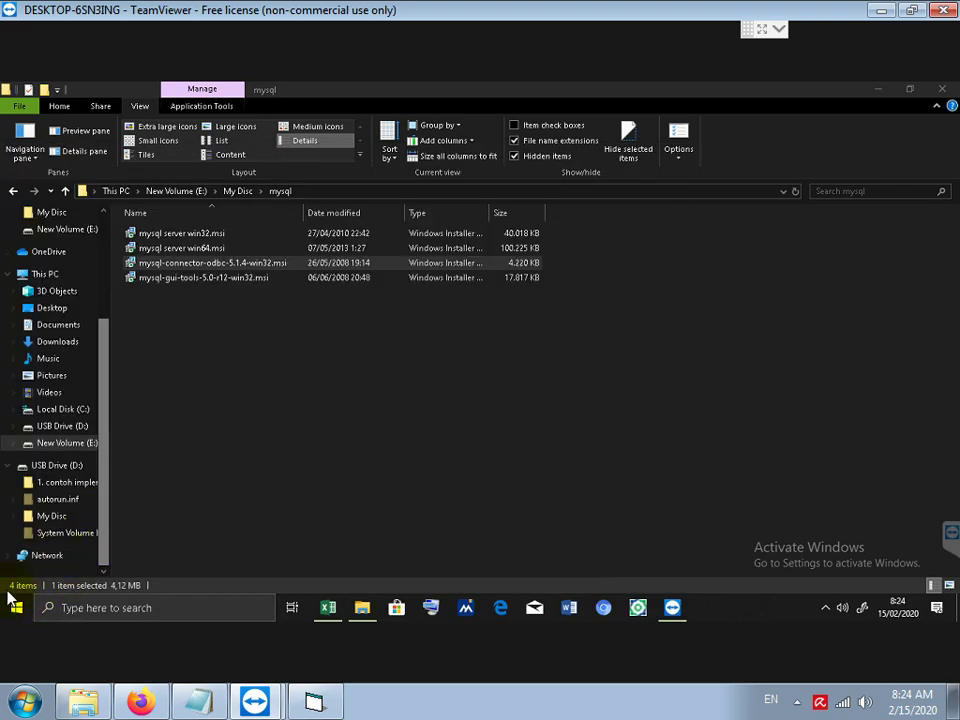
click(15, 614)
scroll(148, 440, down, 10)
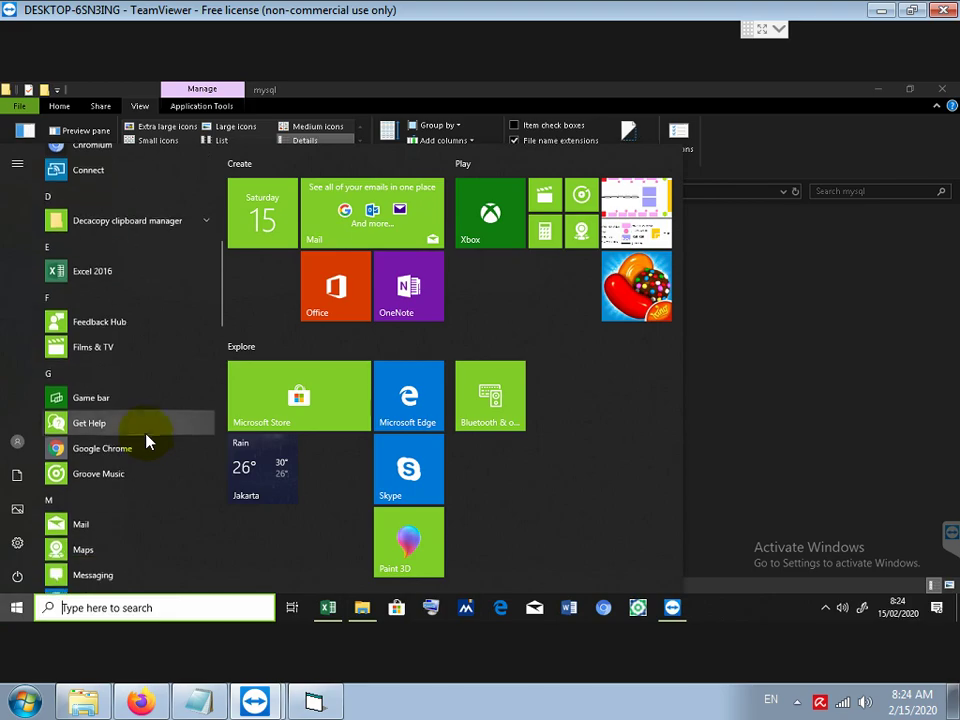
scroll(145, 447, down, 5)
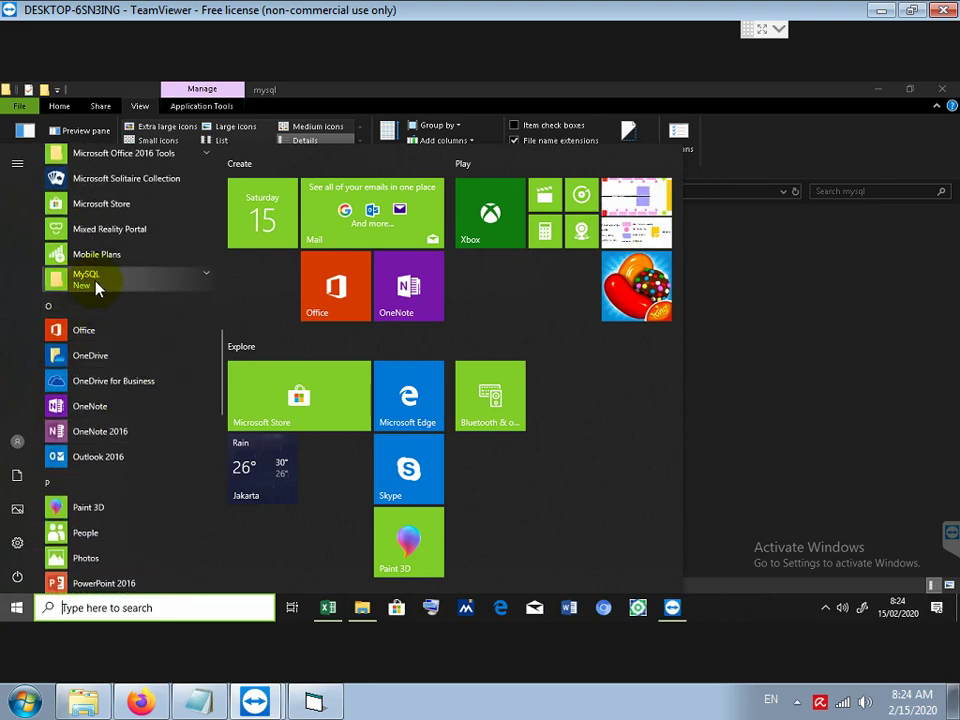
click(97, 283)
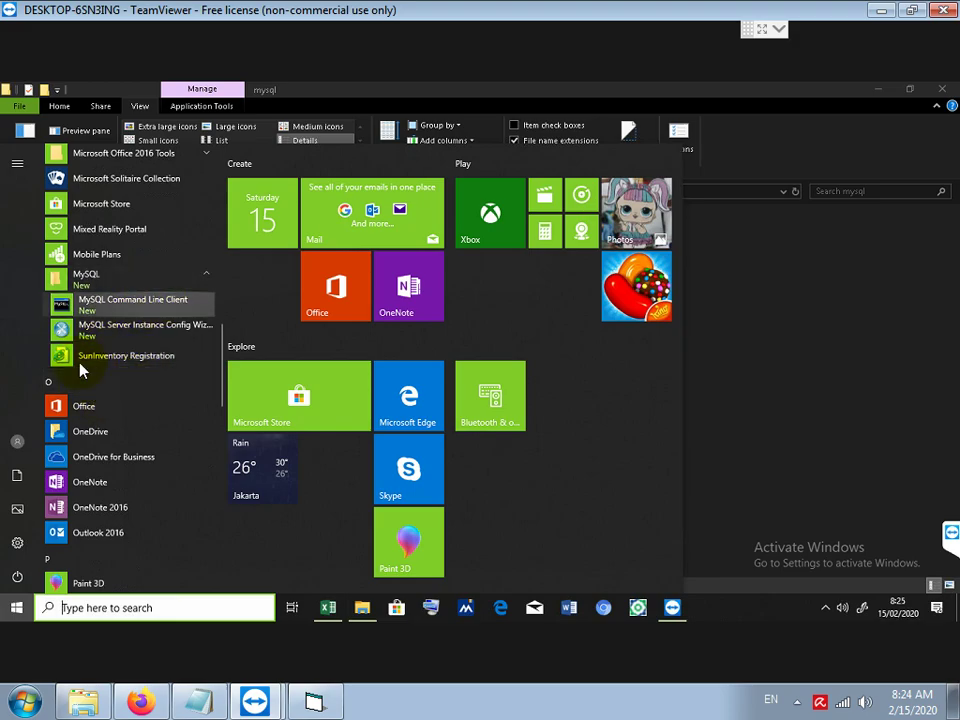
scroll(78, 370, up, 1)
scroll(78, 370, up, 10)
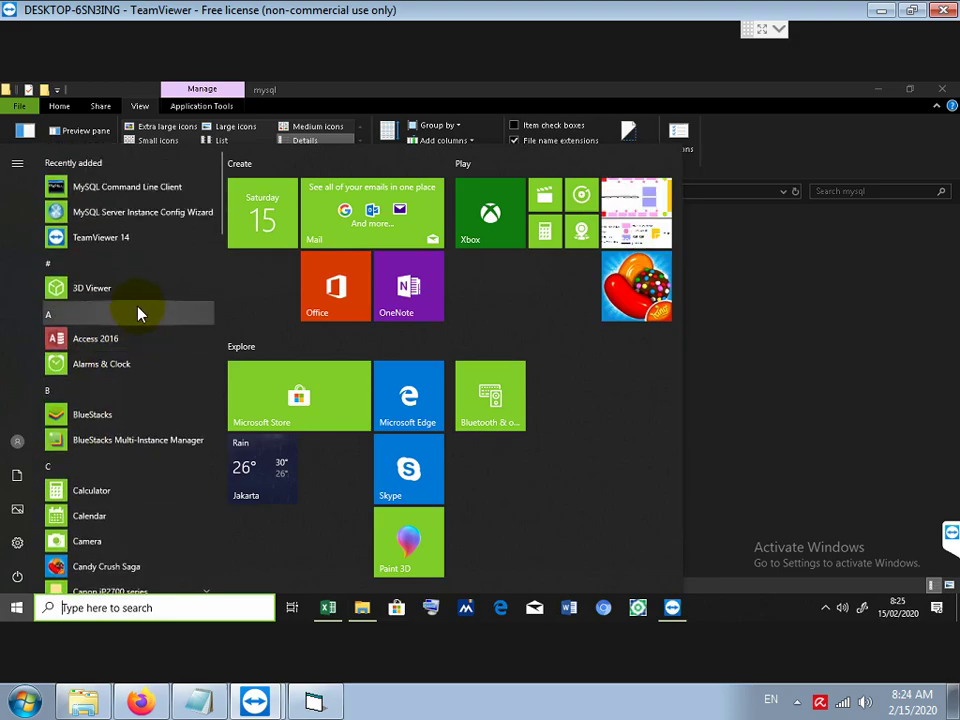
Step: Launch Google Chrome on the remote PC and go to asligratis.com
scroll(138, 323, down, 4)
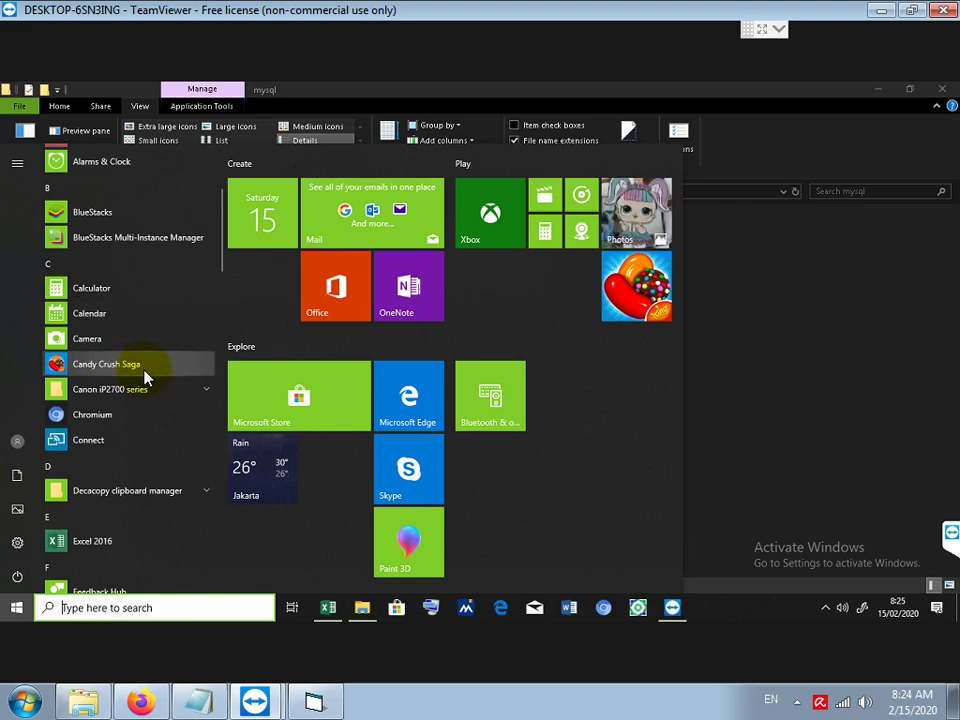
scroll(145, 377, down, 3)
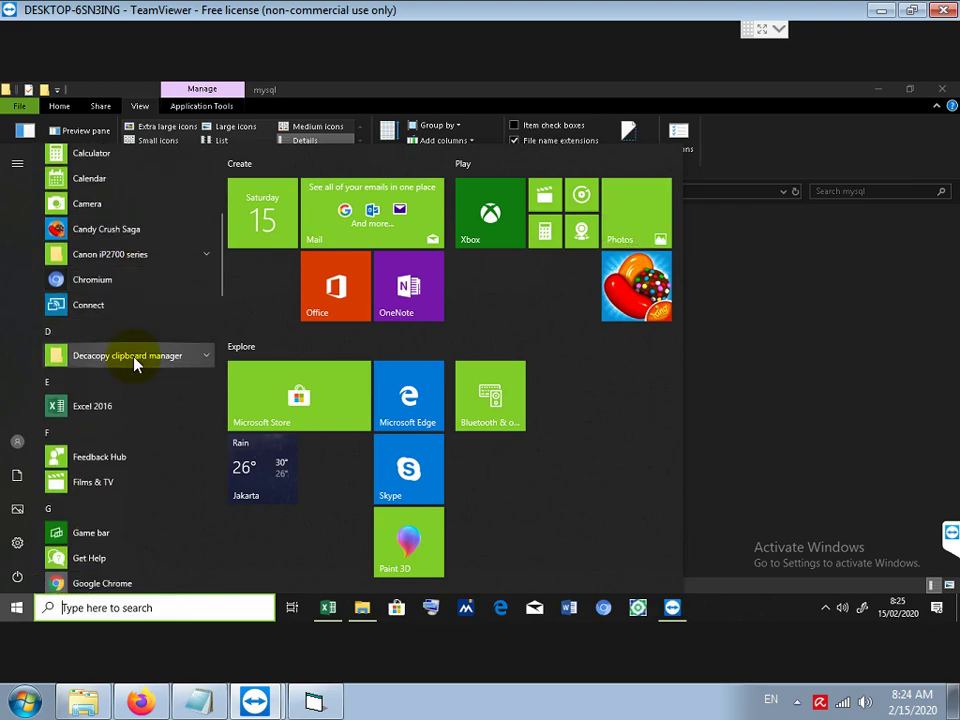
scroll(135, 364, down, 3)
click(117, 456)
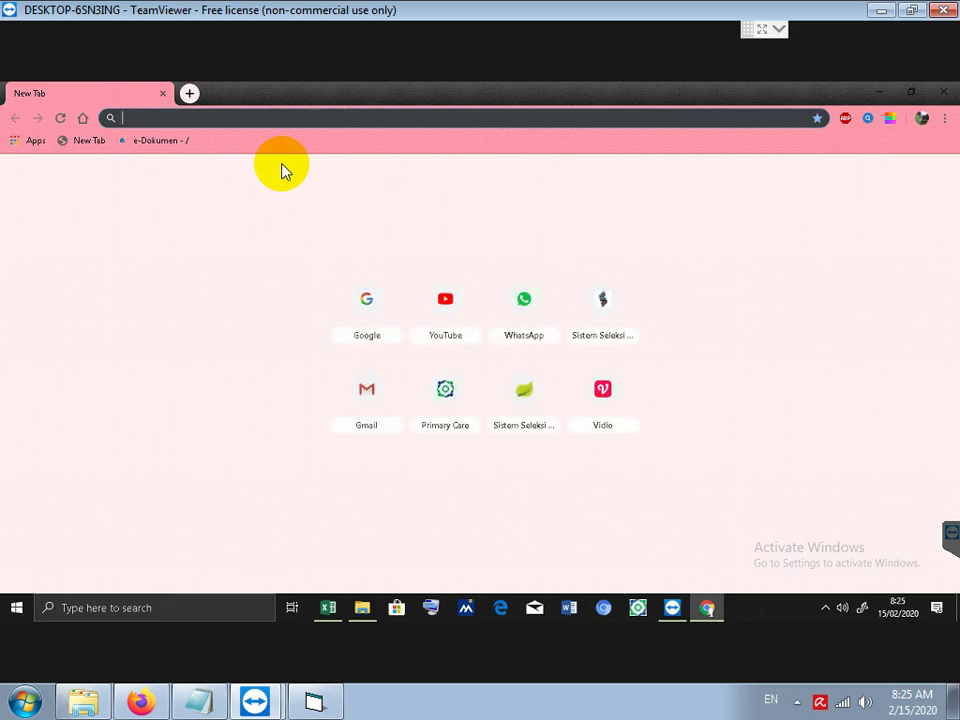
text(asligratis.com)
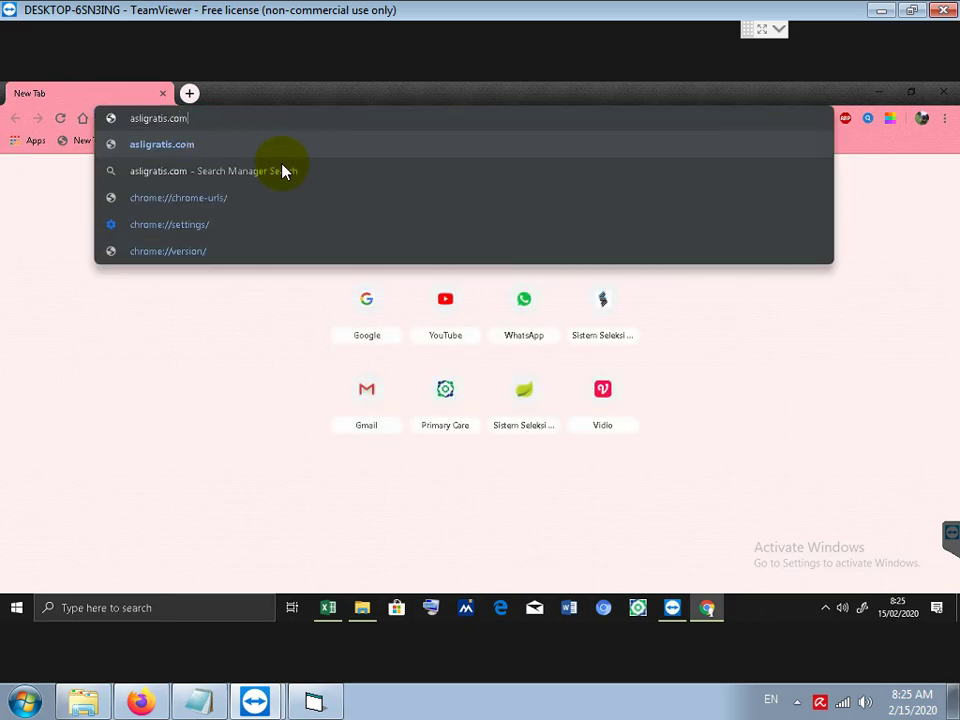
key(Return)
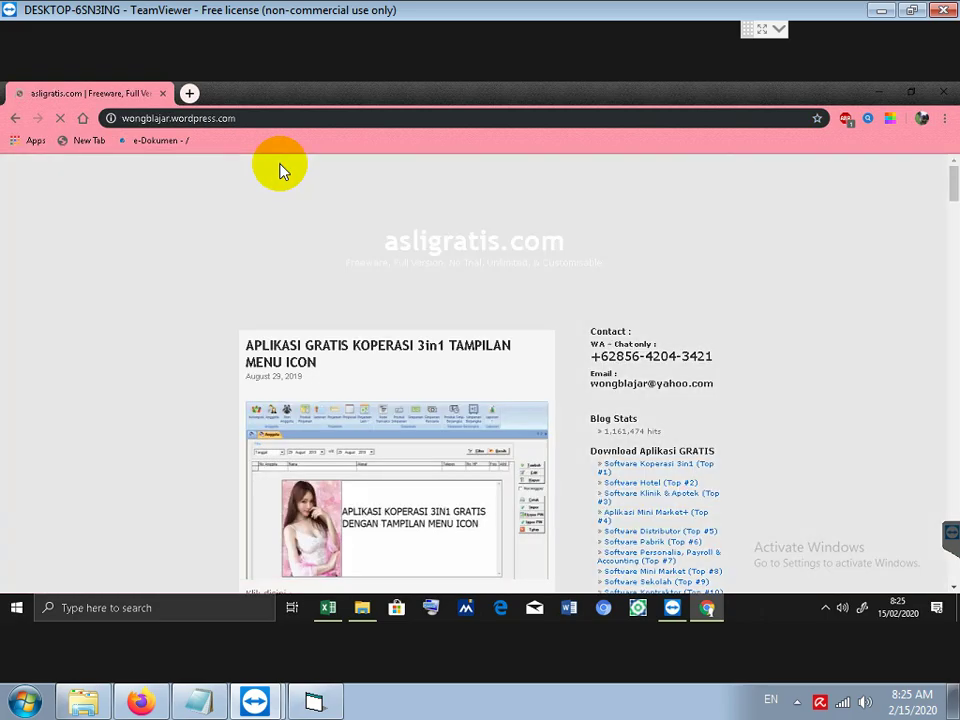
Step: Open the Software Rumah Sakit page from the site's list of free application downloads
scroll(758, 336, down, 3)
scroll(758, 334, down, 2)
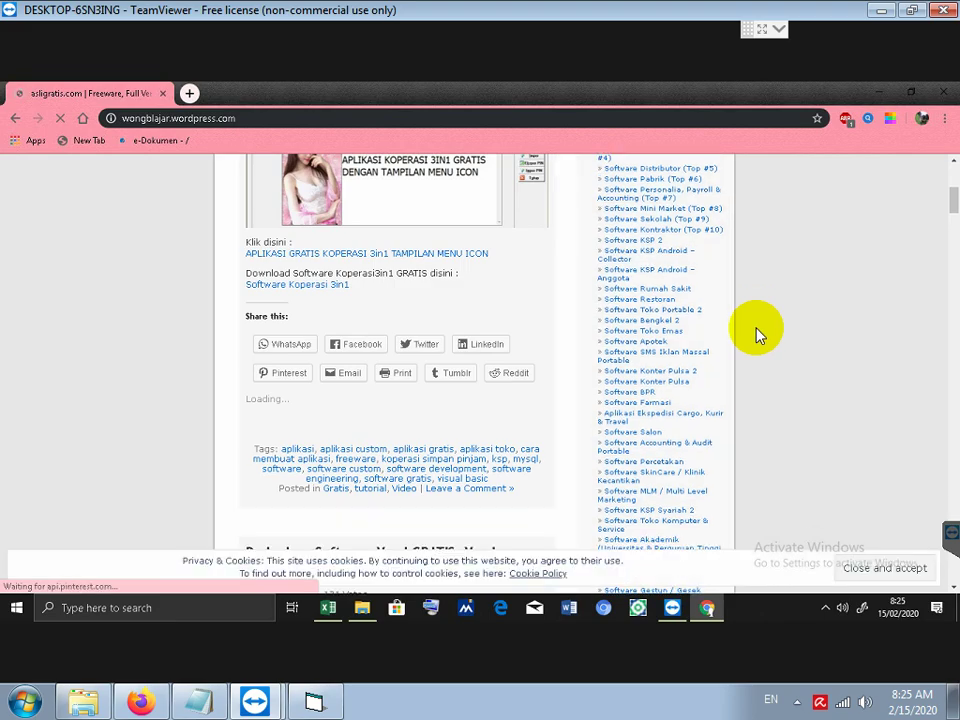
scroll(756, 337, down, 3)
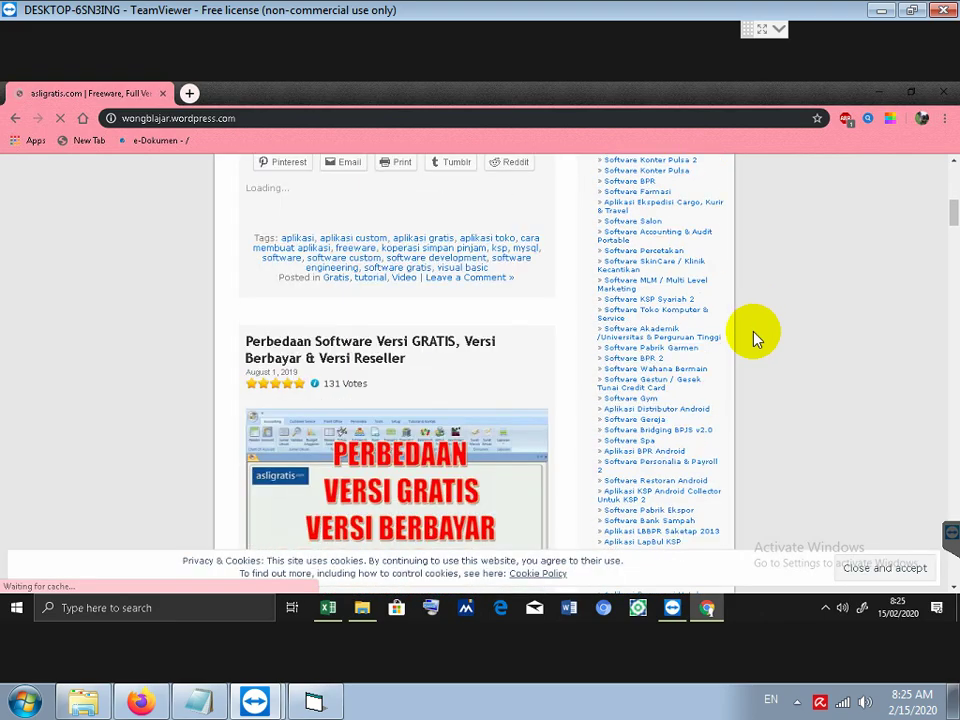
scroll(755, 338, up, 3)
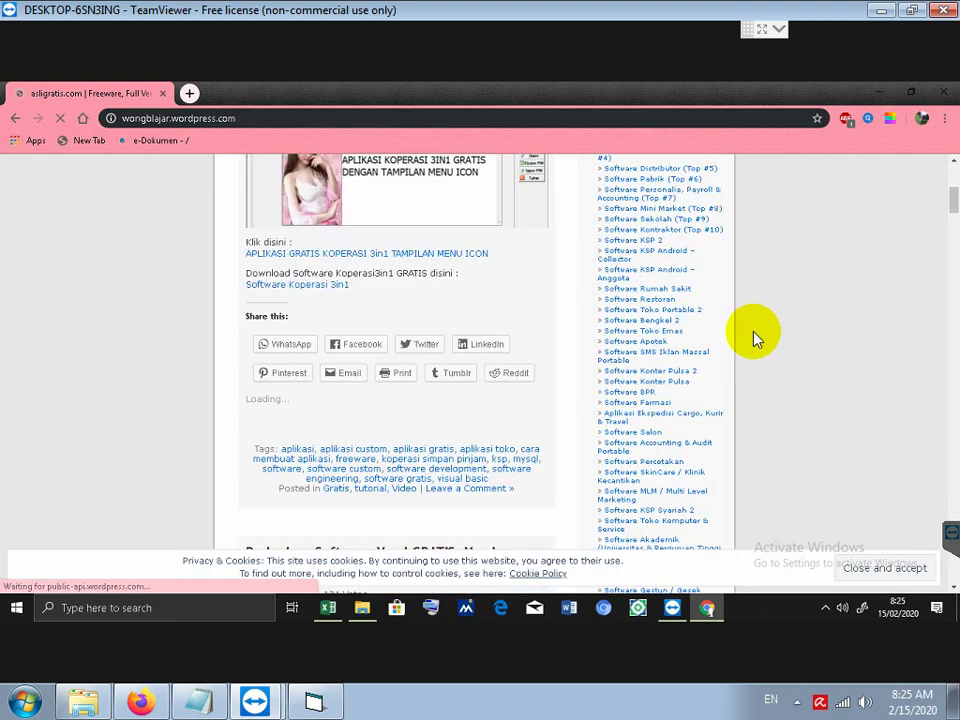
scroll(755, 338, up, 1)
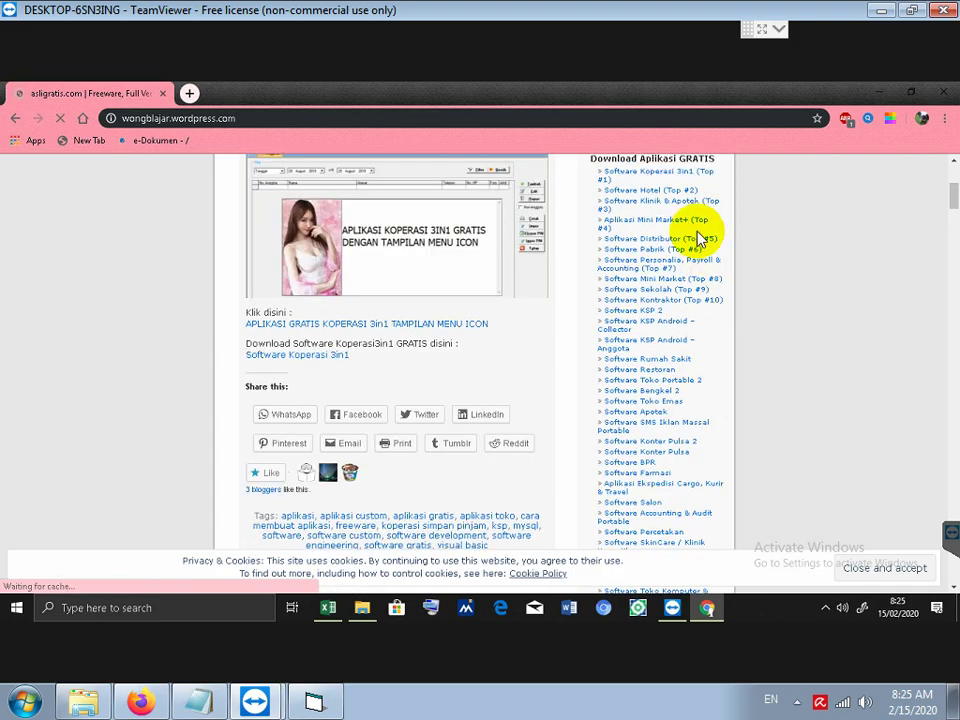
click(667, 362)
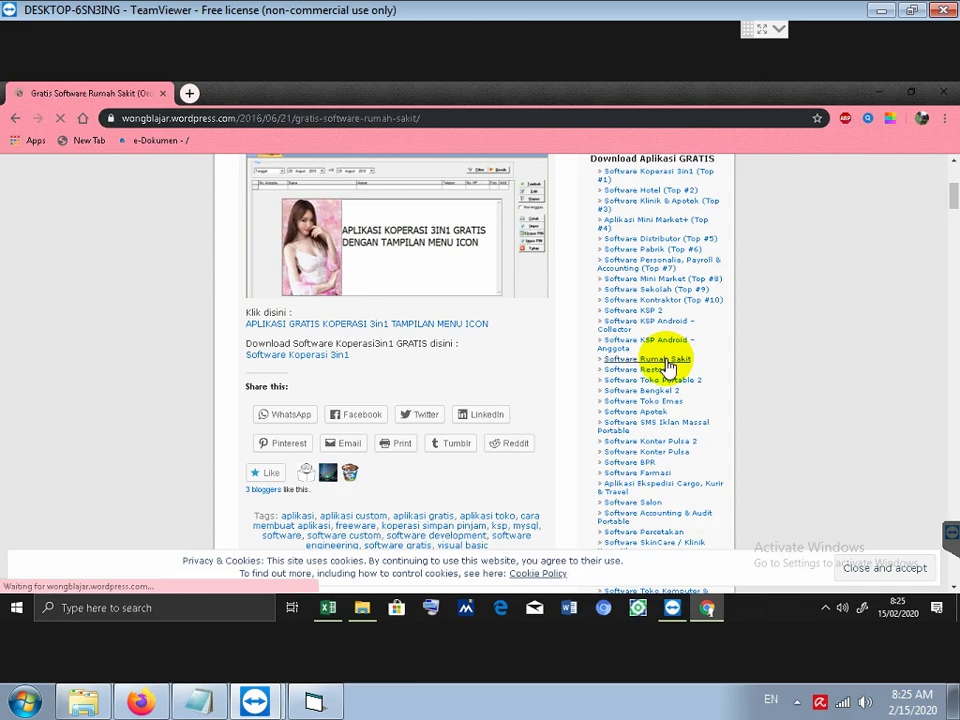
Step: Download mysql-connector-odbc-5.1.4-win32.msi from Google Drive through the page's MySQL Connector ODBC link
scroll(574, 375, down, 10)
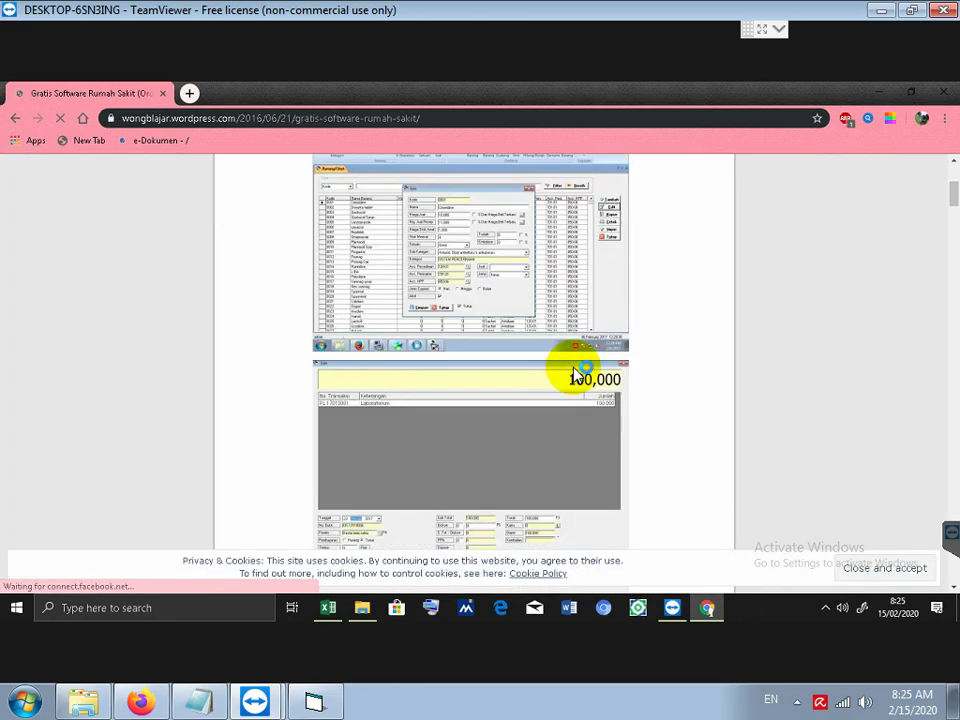
scroll(572, 368, down, 12)
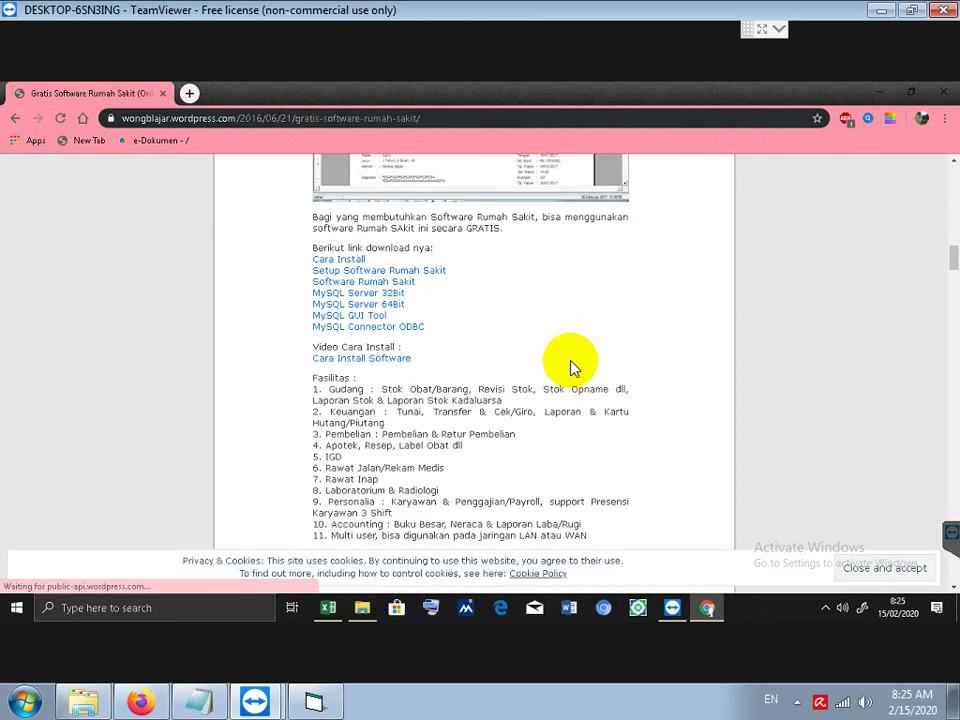
right_click(383, 326)
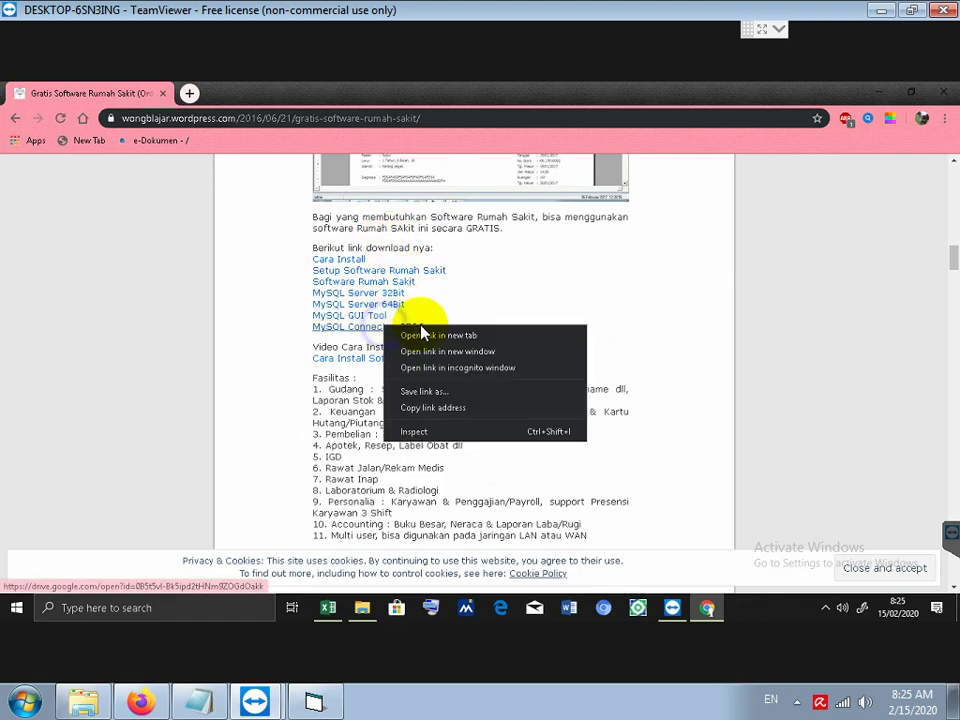
click(358, 326)
click(358, 328)
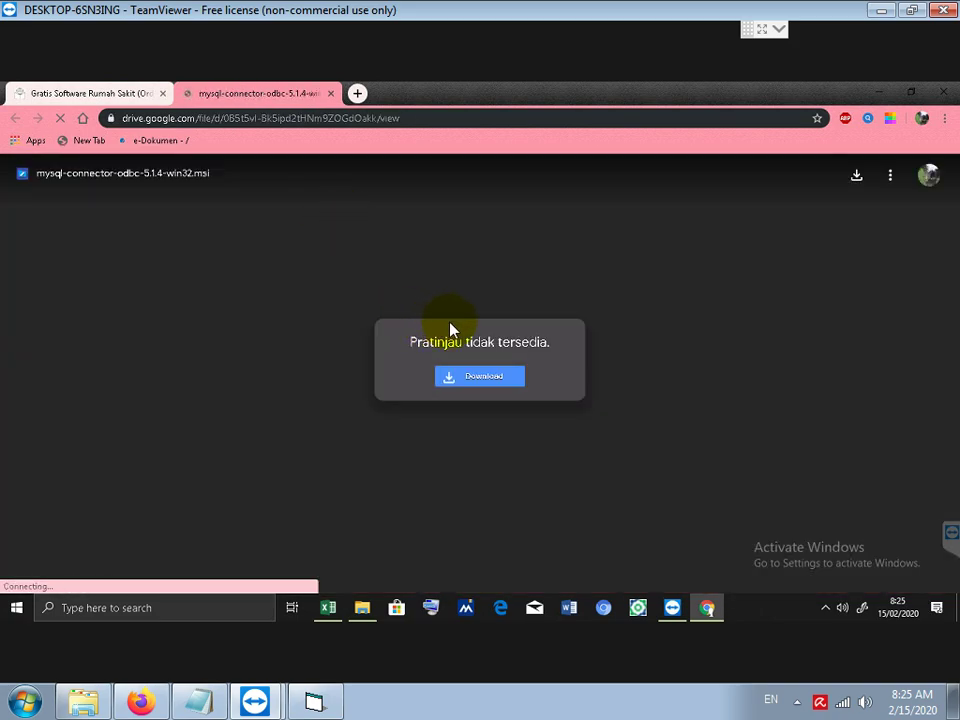
click(463, 378)
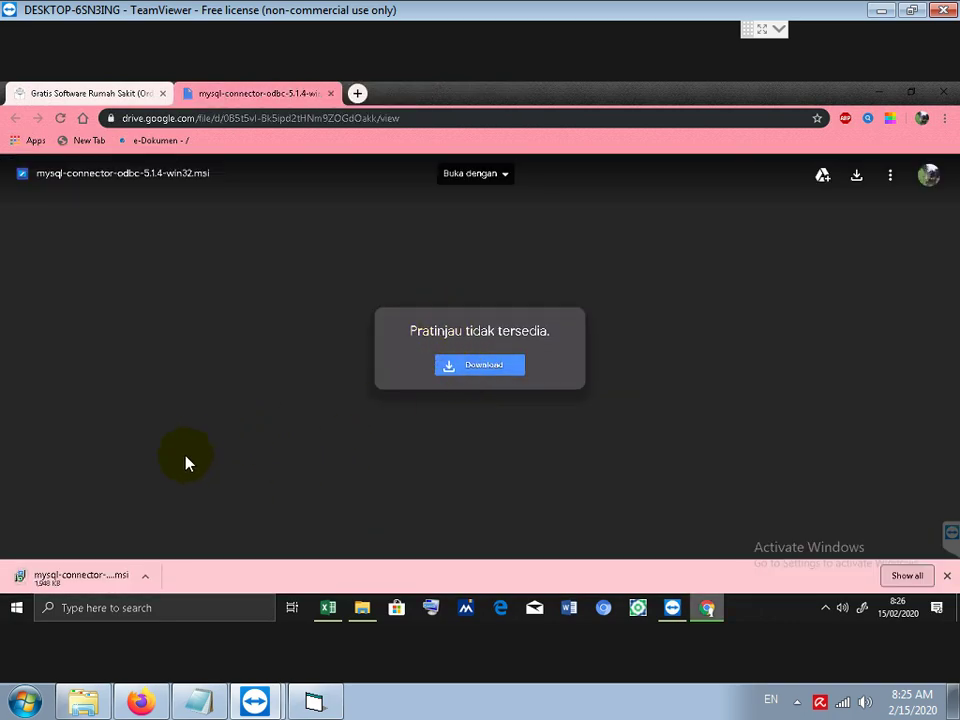
Step: Return to the Software Rumah Sakit page and download mysql-gui-tools.msi through its MySQL GUI Tool link
click(108, 94)
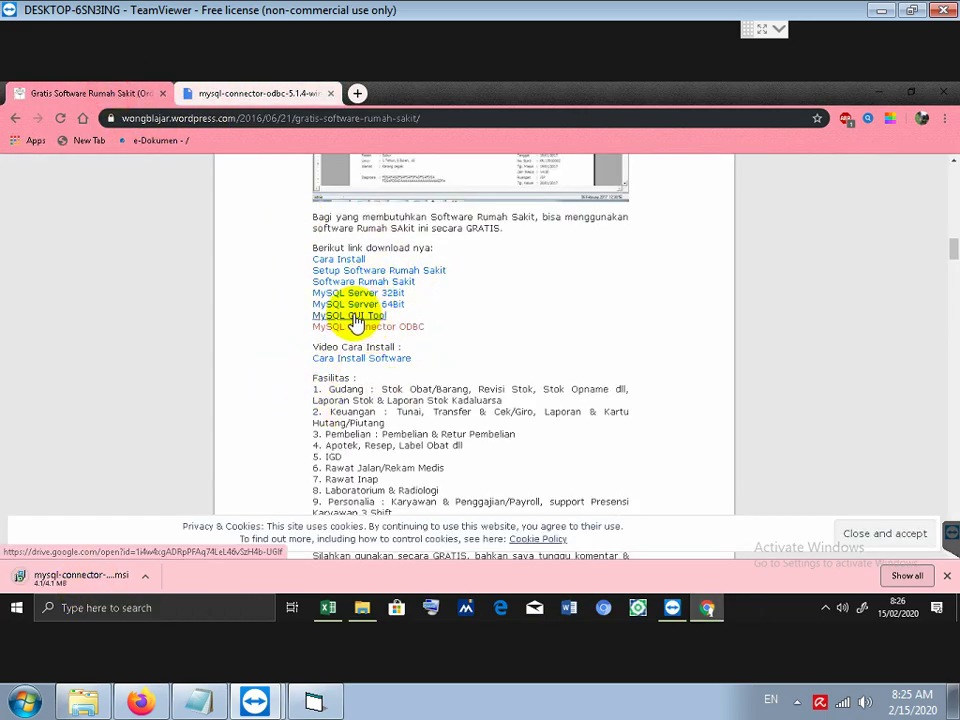
click(370, 316)
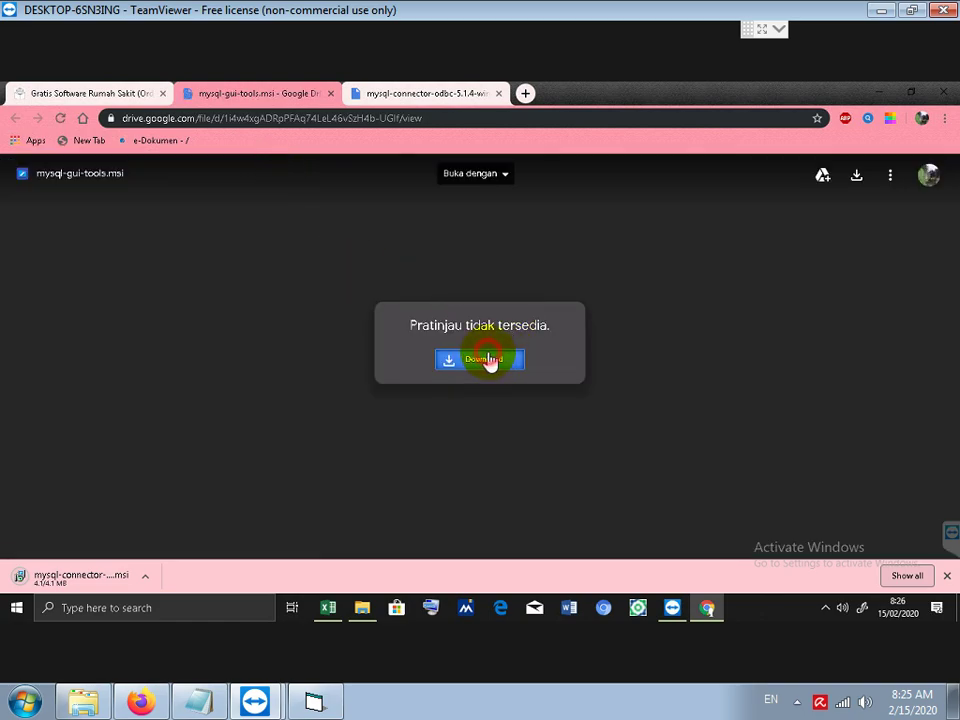
click(489, 361)
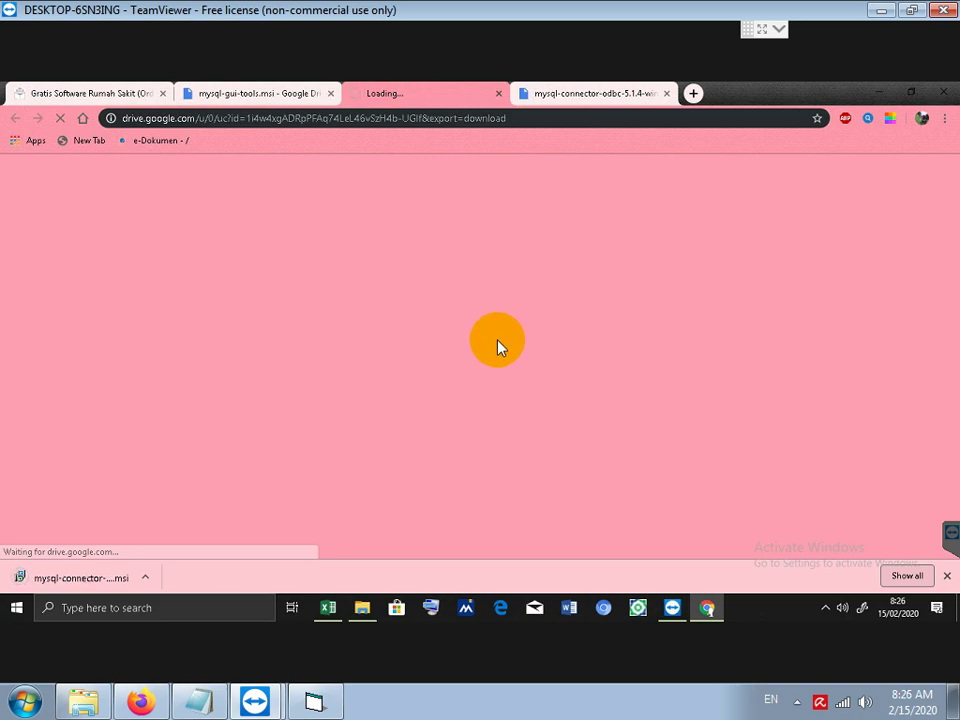
Step: Install MySQL Connector/ODBC 5.1 with the Typical setup from the downloaded mysql-connector-odbc-5.1.4-win32.msi, allowing it to make changes to the device
right_click(88, 585)
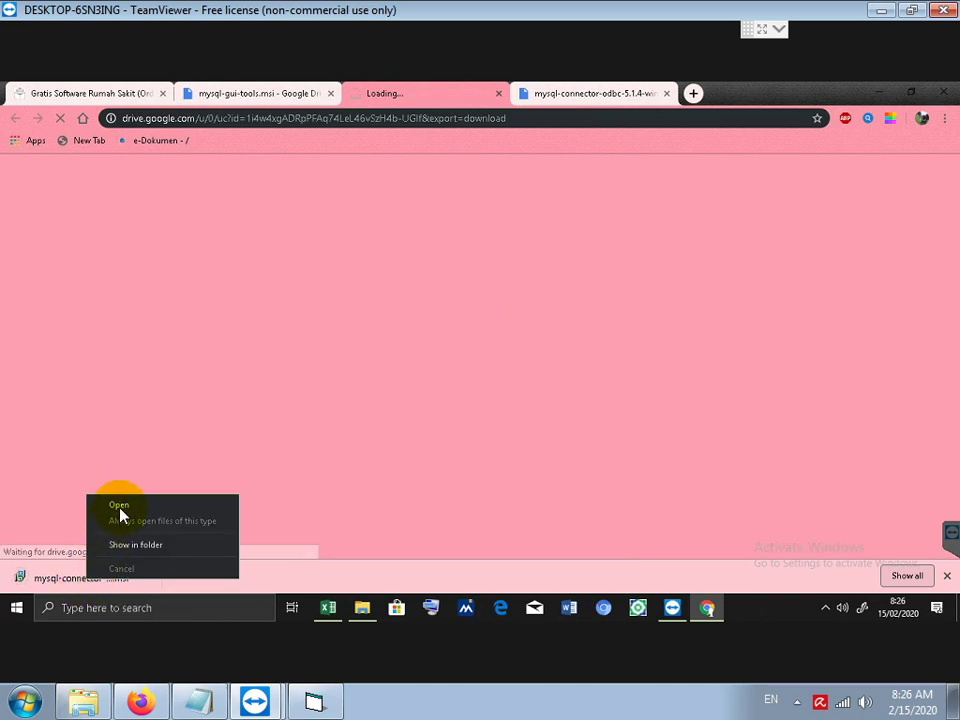
click(130, 545)
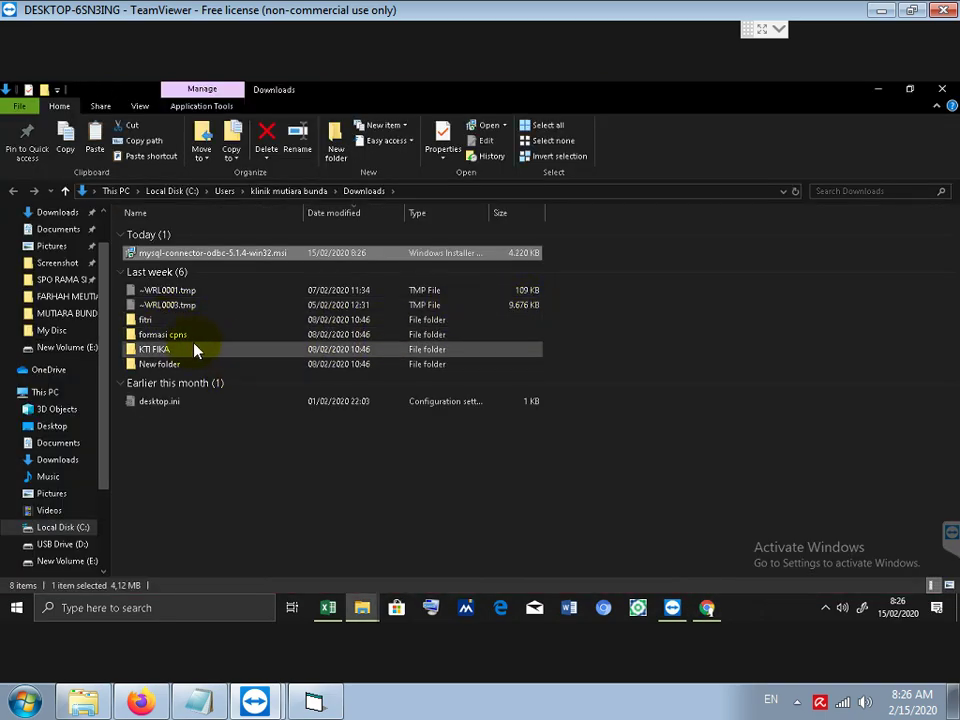
double_click(228, 254)
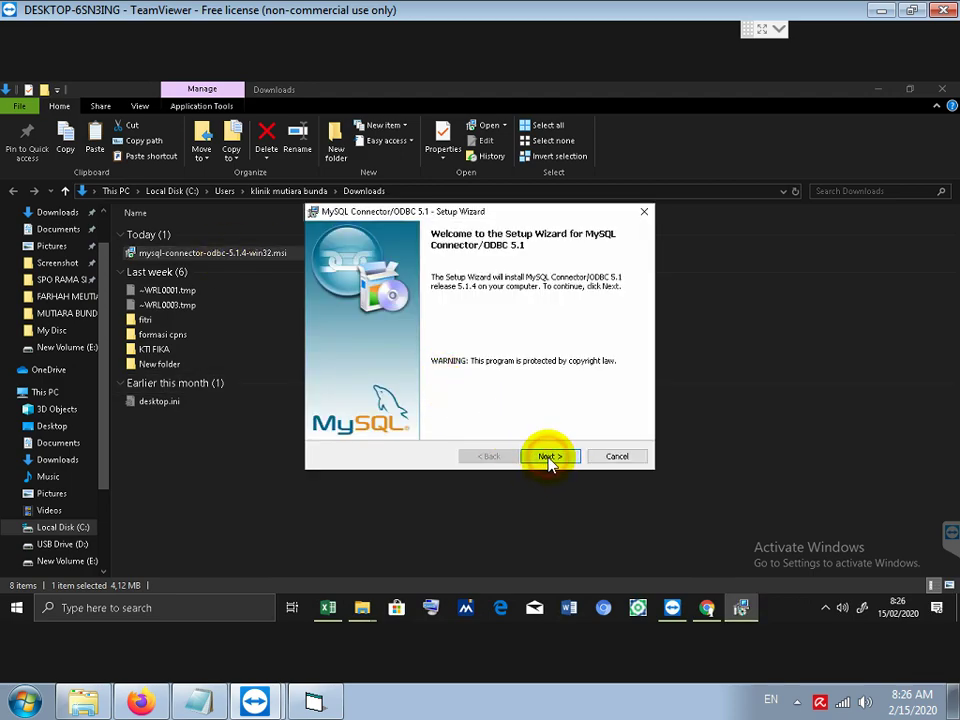
click(549, 457)
click(549, 457)
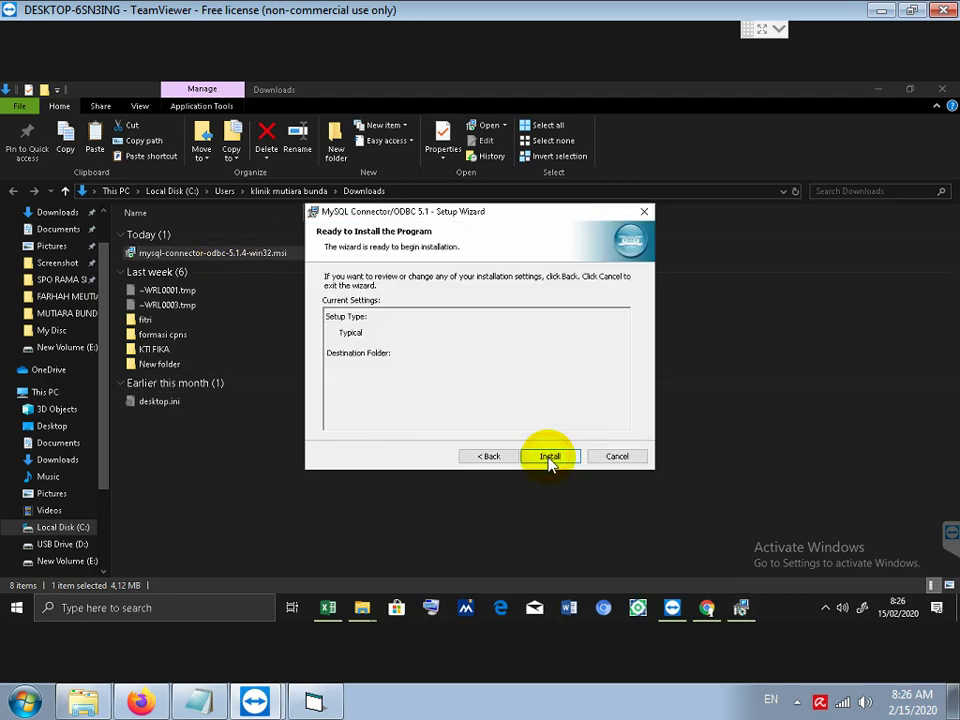
click(549, 457)
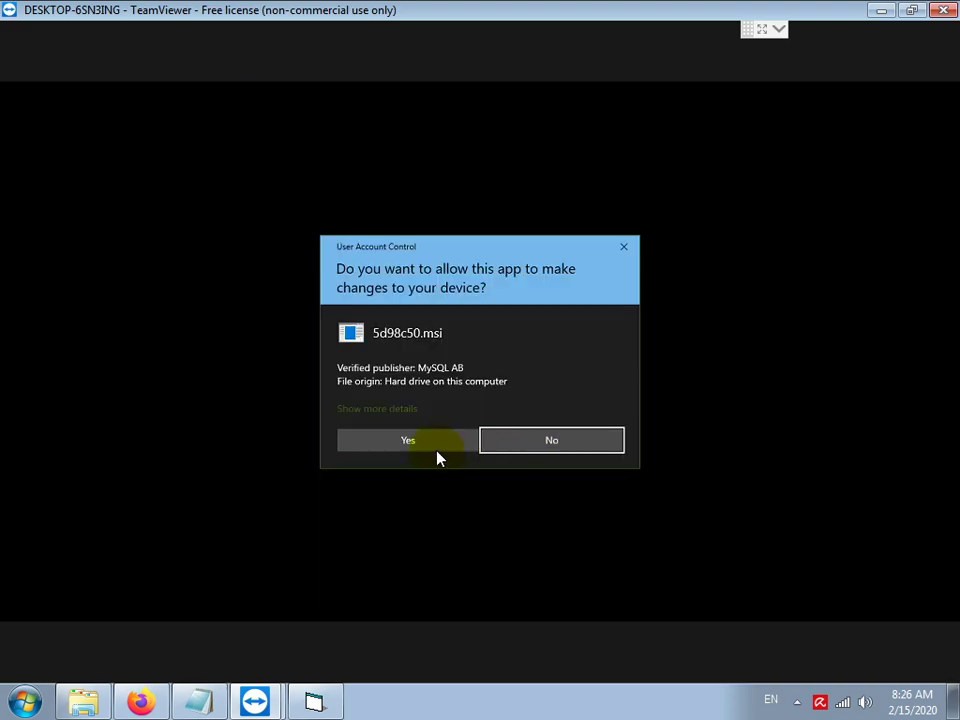
click(437, 452)
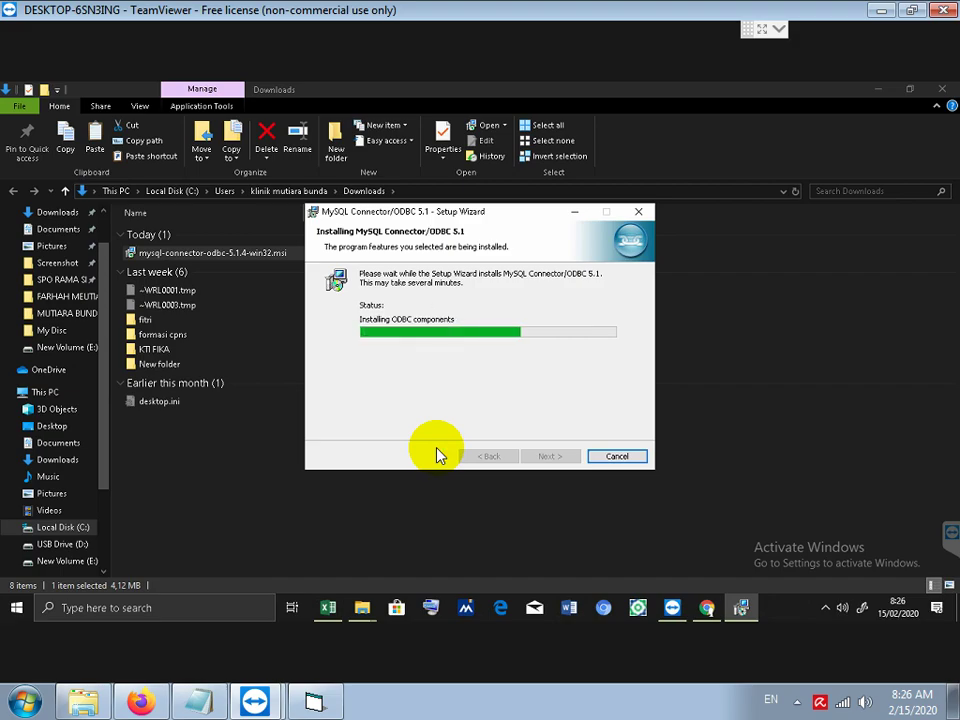
click(535, 459)
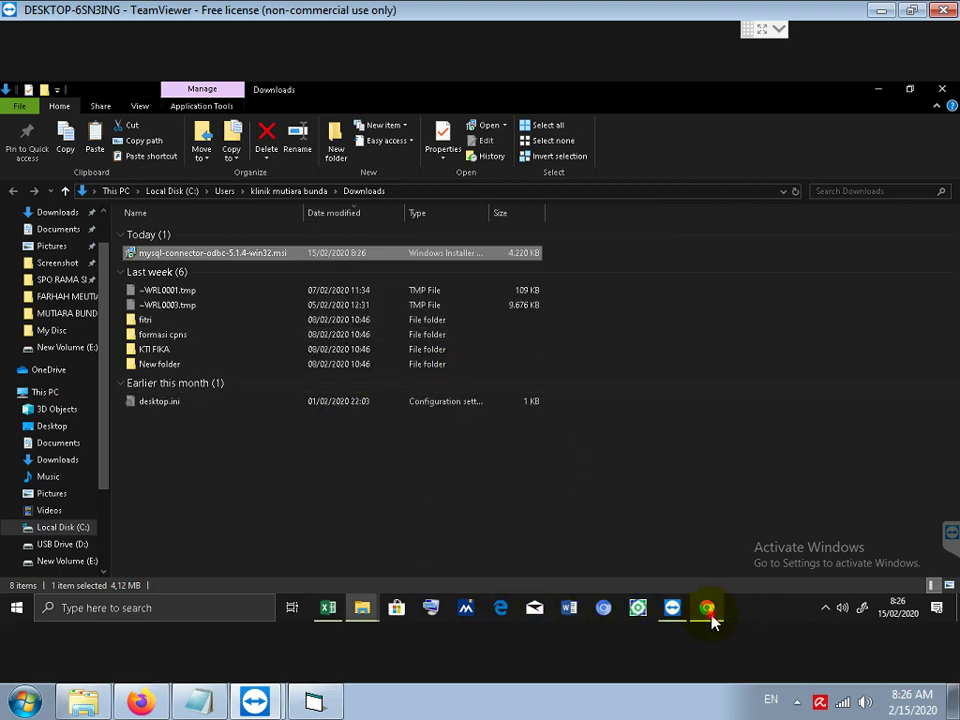
Step: Switch back to Chrome and download Setup Software.rar through the Software Rumah Sakit page's Setup Software Rumah Sakit link
click(708, 610)
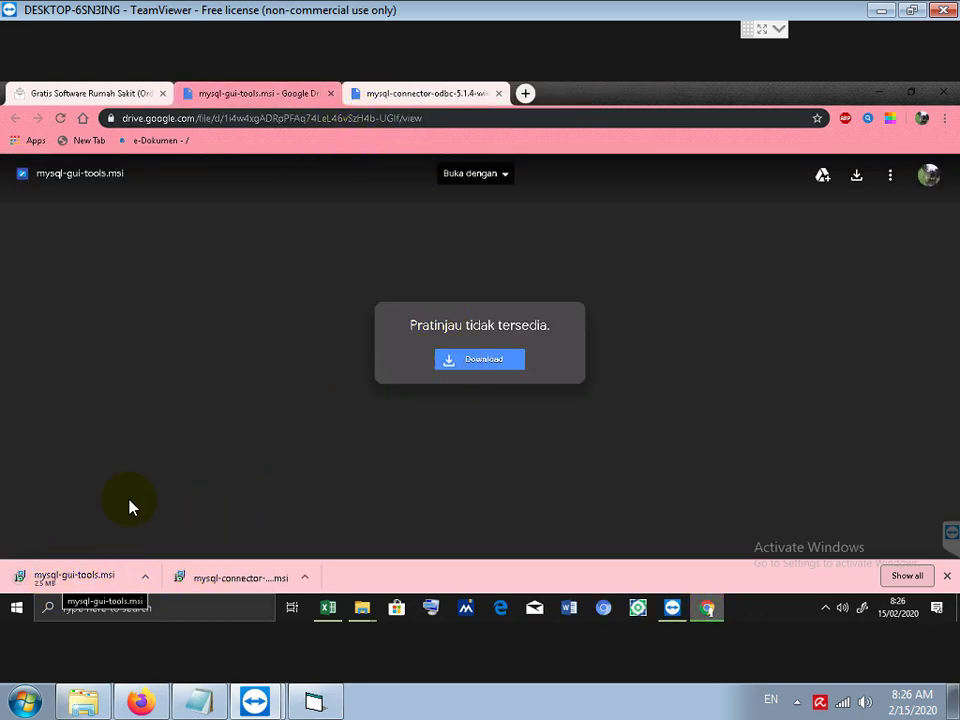
click(120, 96)
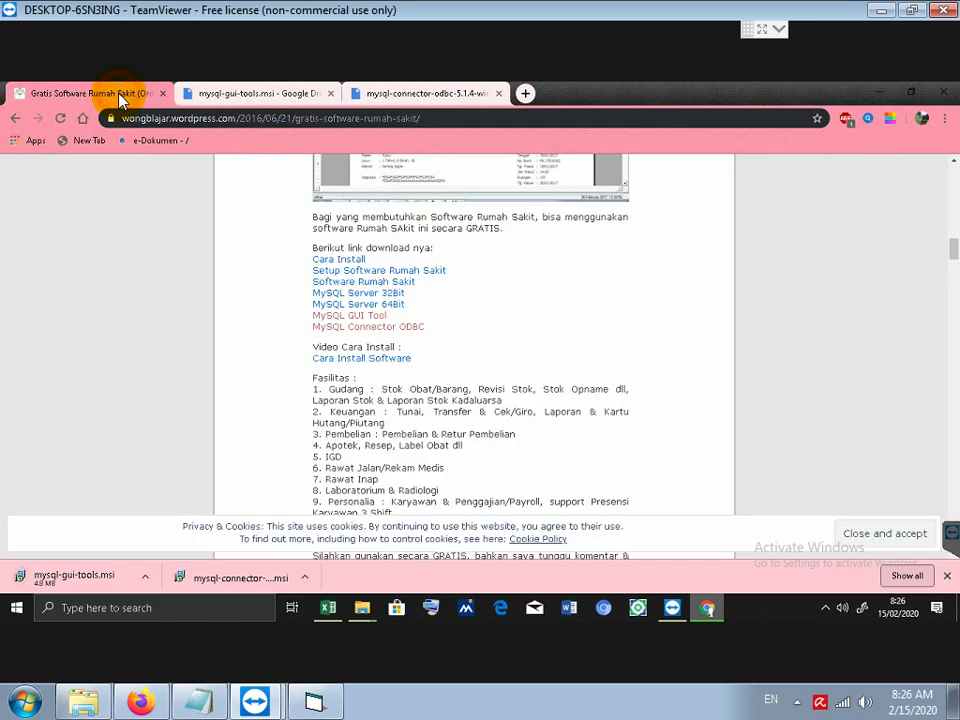
click(392, 270)
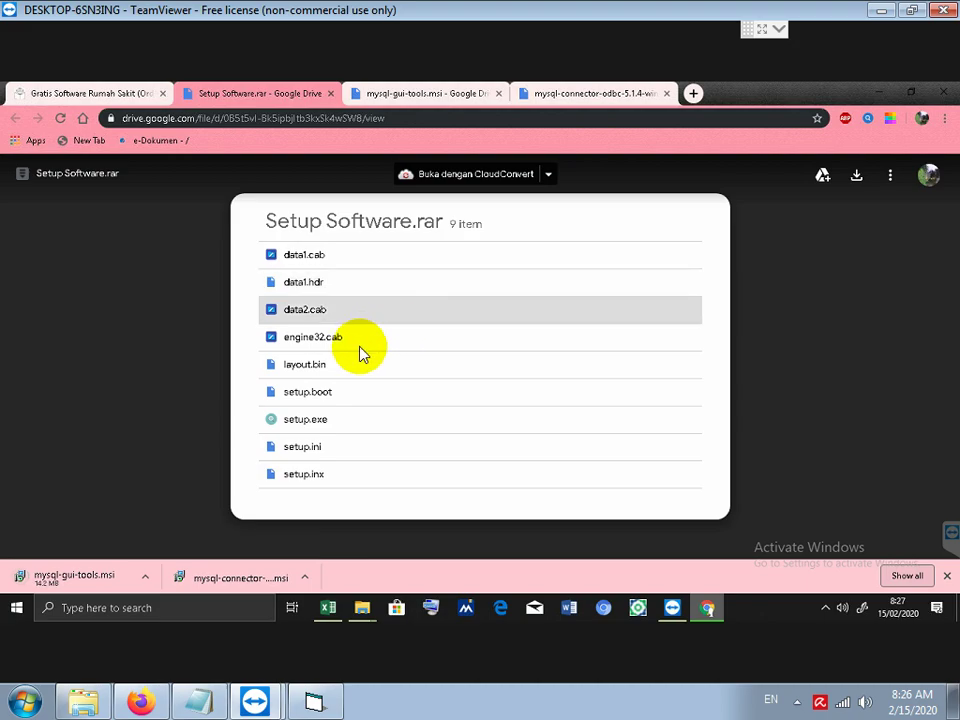
click(856, 178)
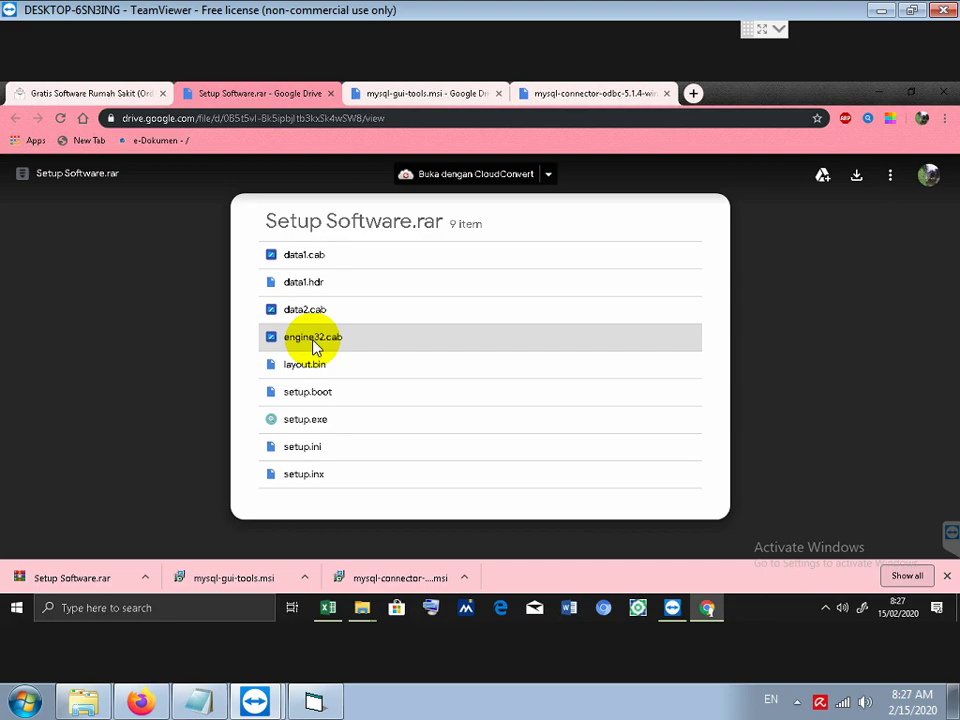
click(857, 178)
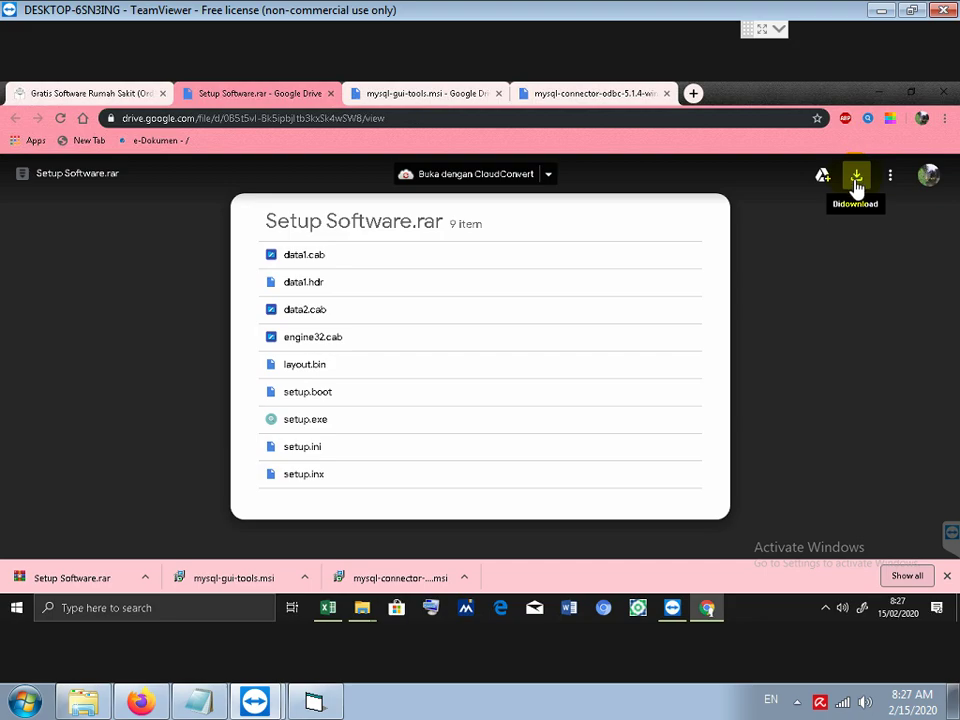
Step: Launch the downloaded mysql-gui-tools.msi installer
click(233, 568)
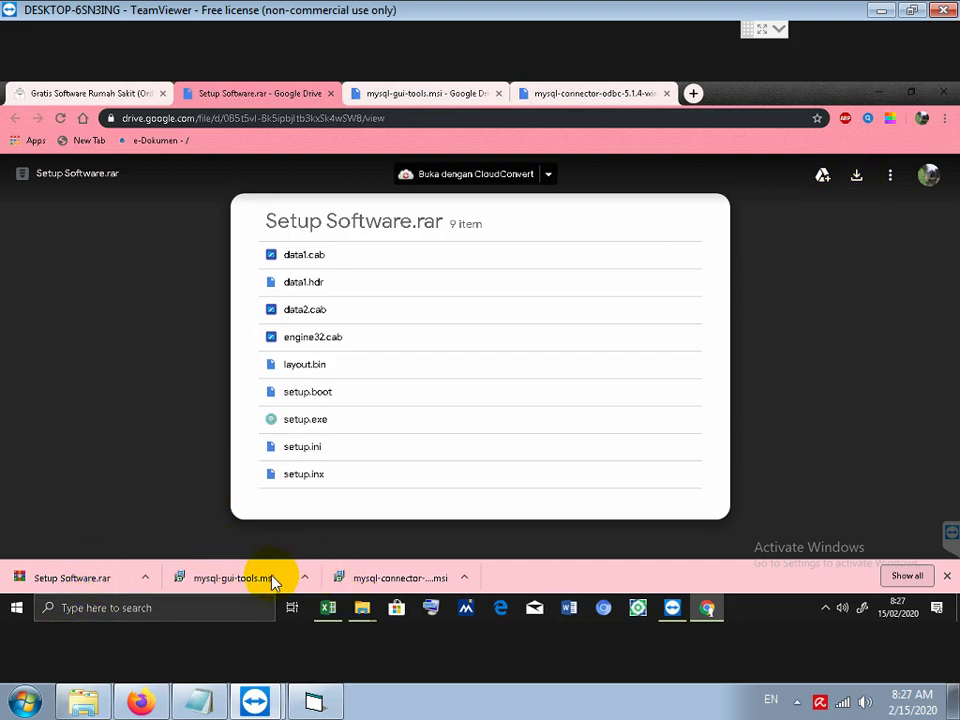